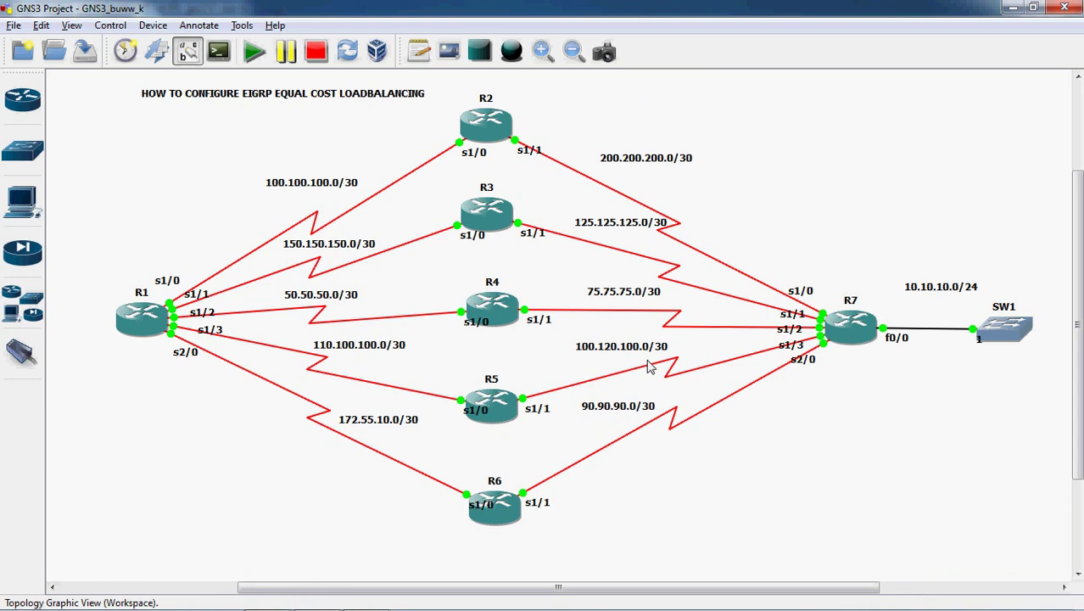
Step: Switch to R5's console in SuperPuTTY and enter router configuration for EIGRP autonomous system 100
mouse_move(517, 609)
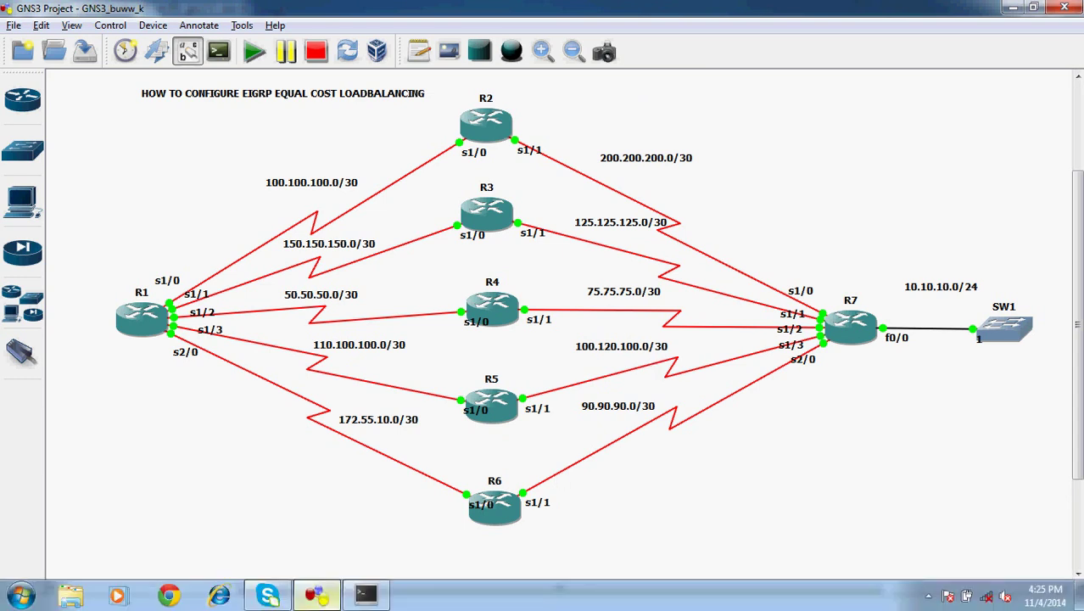
click(366, 596)
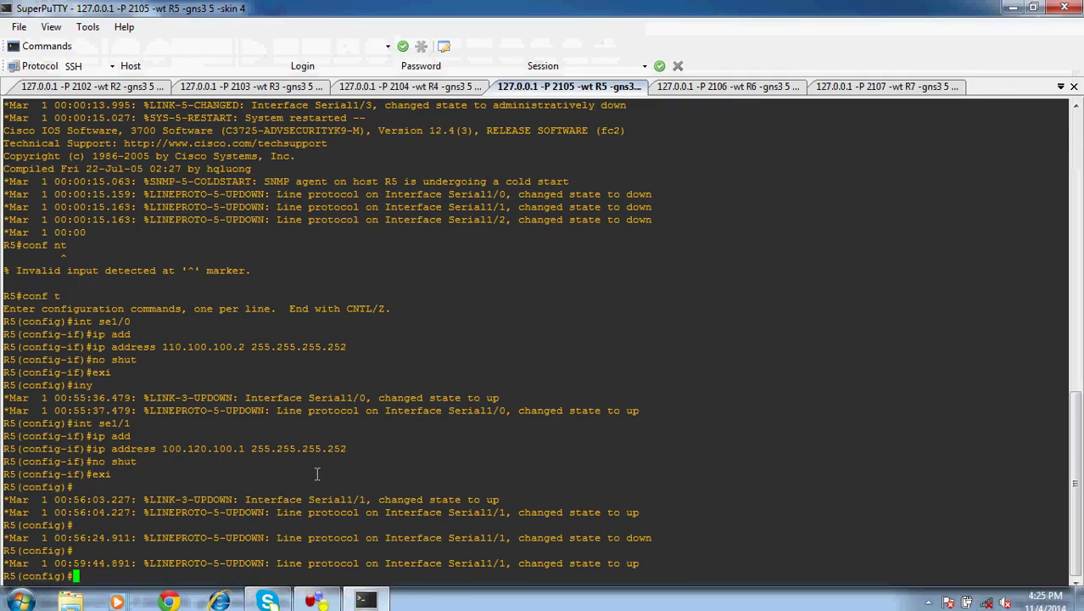
text(rput)
key(BackSpace)
key(BackSpace)
key(BackSpace)
text(o)
text(uter eigrp 20)
key(BackSpace)
key(BackSpace)
text(100)
key(Return)
Step: Advertise network 110.100.100.0 with wildcard mask 0.0.0.3 in R5's EIGRP configuration, checking the address in the GNS3 topology
text(n)
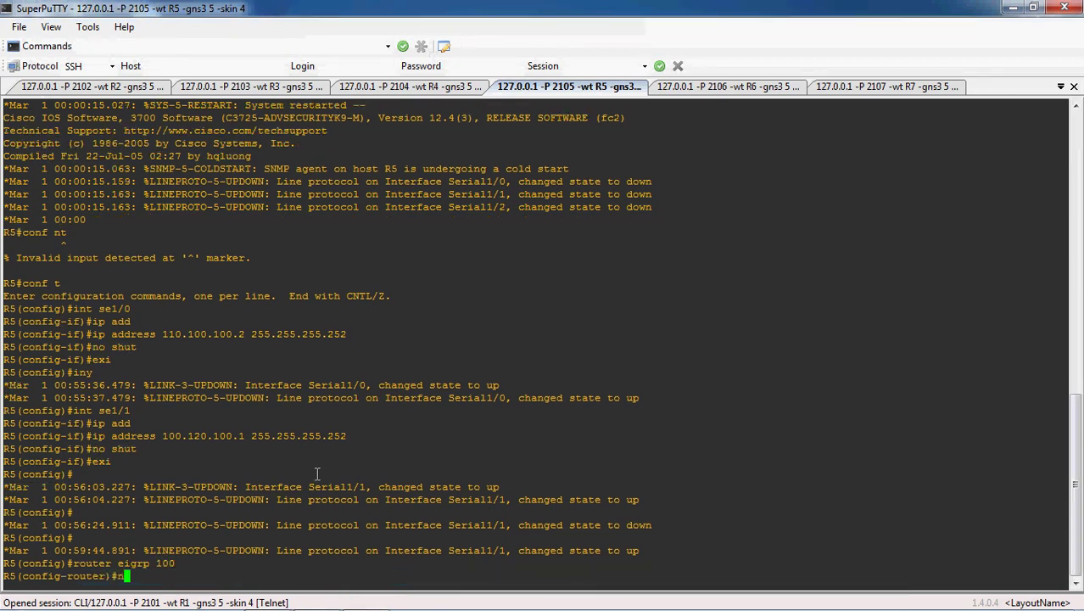
text(et)
key(Tab)
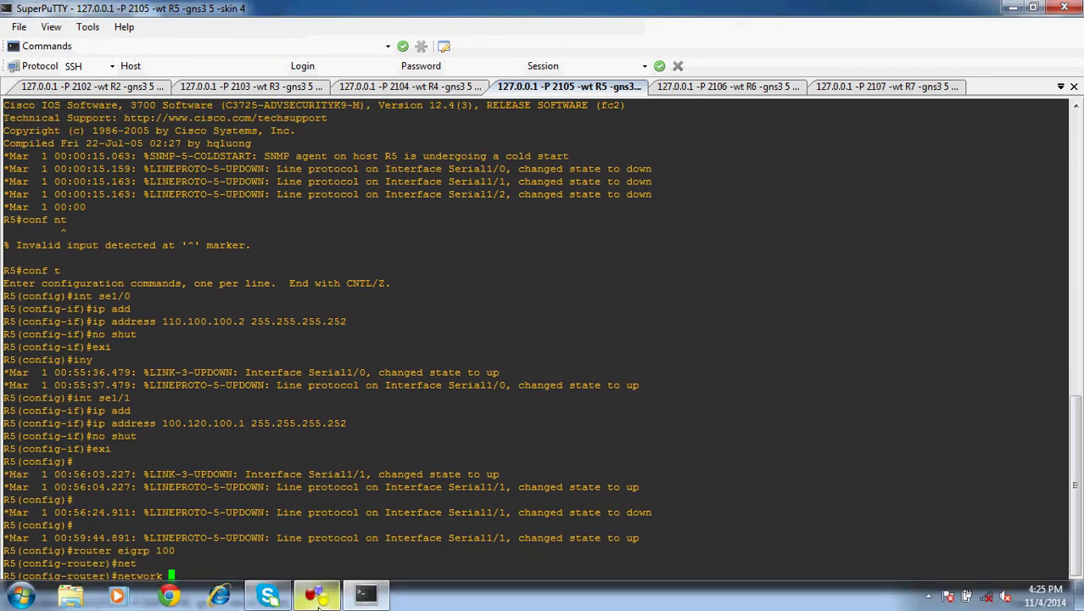
click(317, 595)
click(317, 595)
text(1)
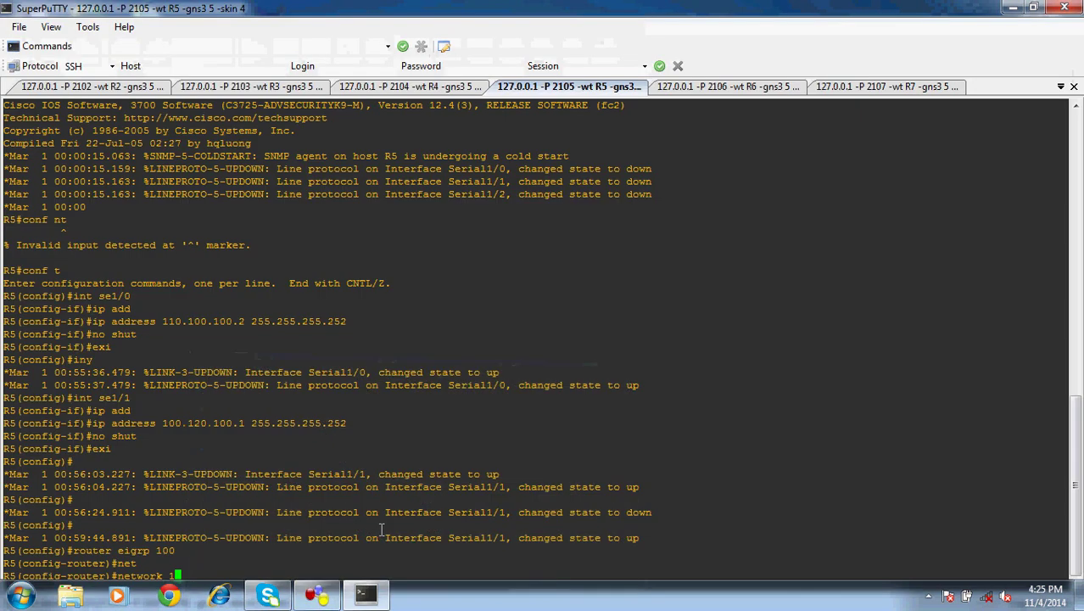
text(10.100.)
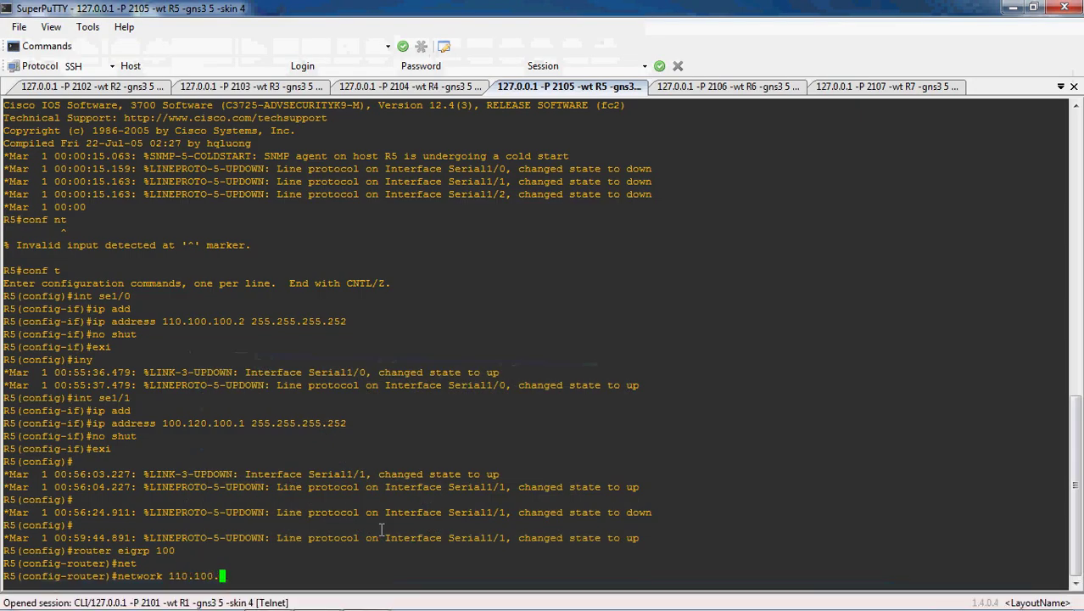
text(100.0 0.0.0.3)
key(Return)
Step: Advertise R5's network 100.120.100.0 with wildcard mask 0.0.0.3, checking the GNS3 topology, and exit router configuration
text(net)
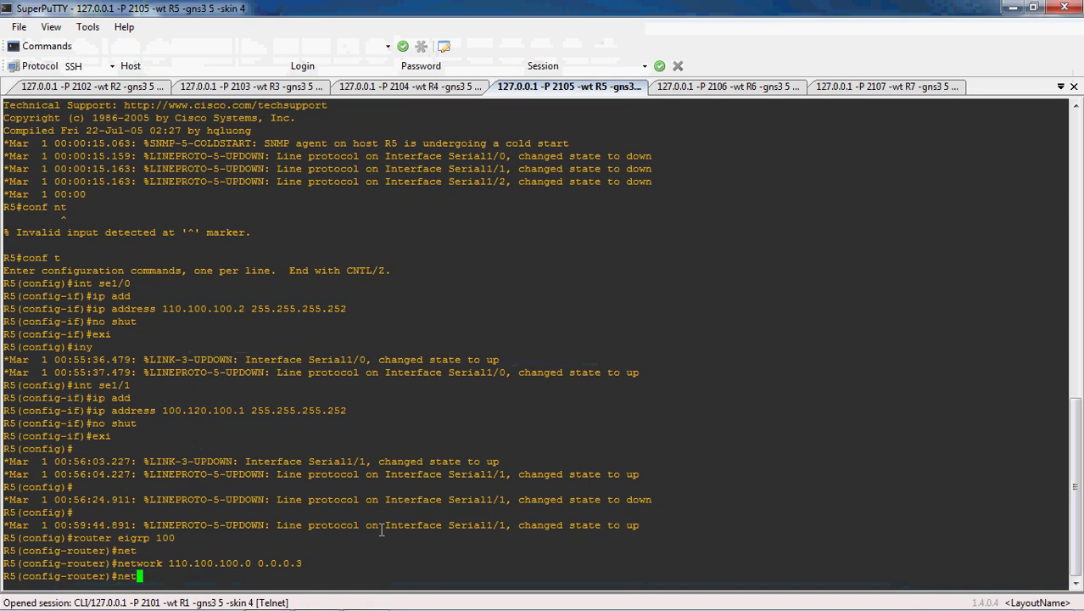
key(Tab)
click(317, 595)
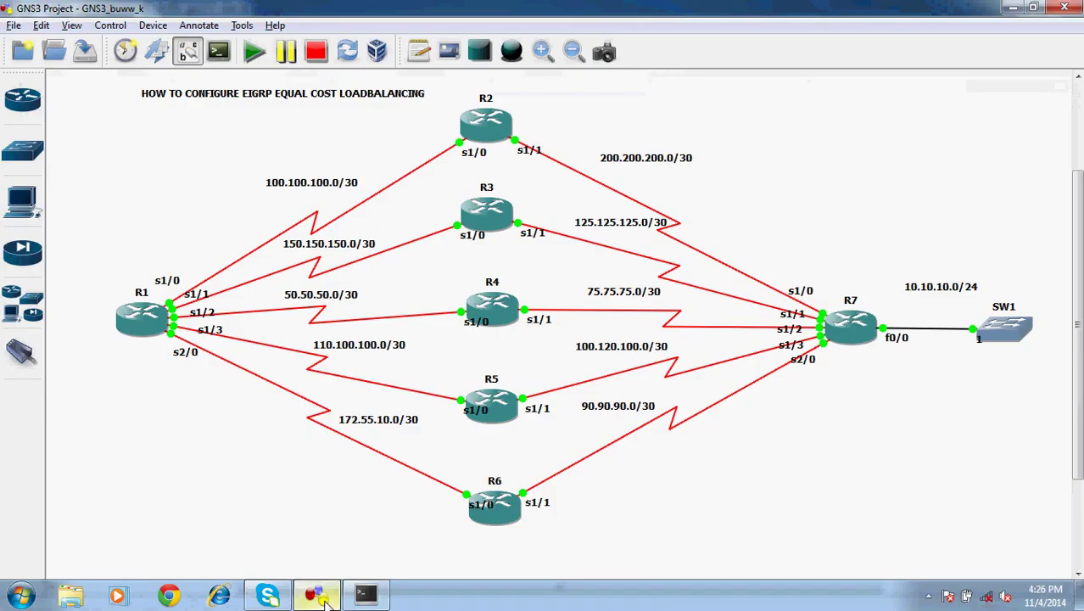
click(327, 599)
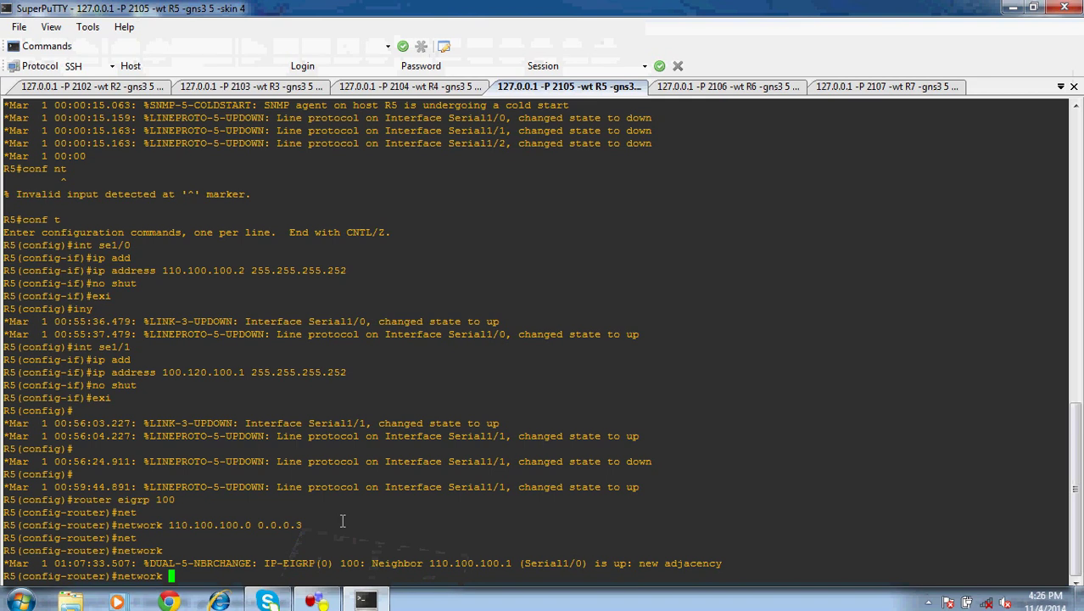
text(100.120.1)
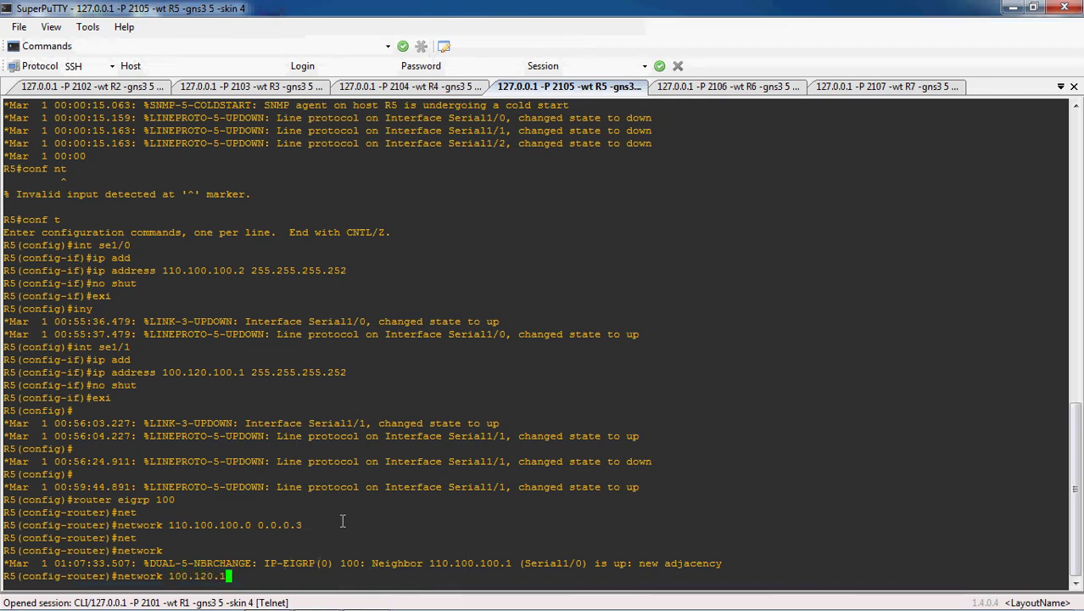
text(00.0 0.0.0.3)
key(Return)
text(exi)
key(Return)
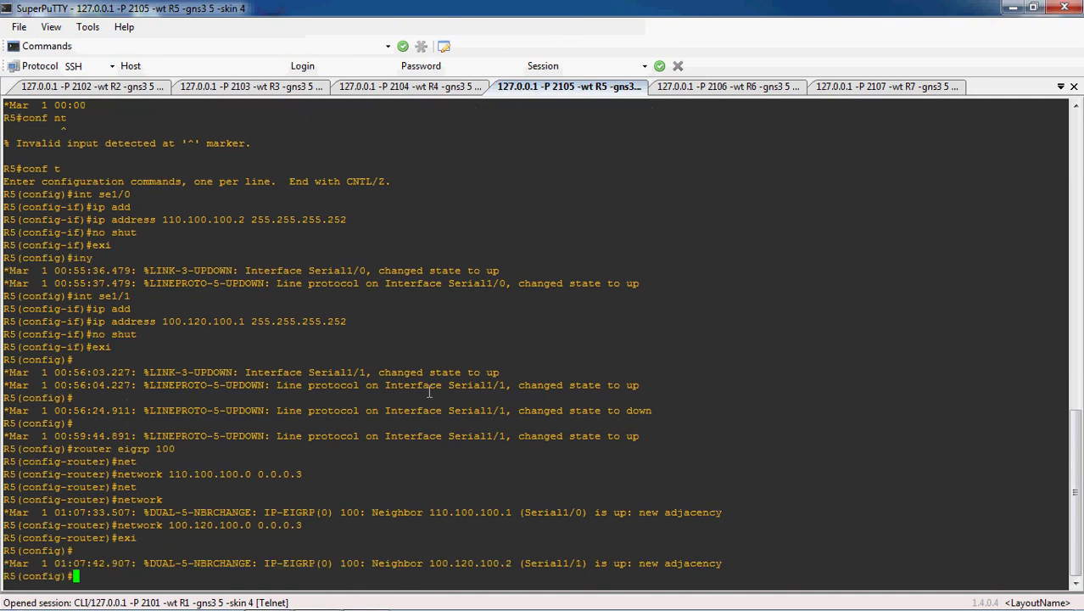
Step: Open R6's console and enter router configuration for EIGRP autonomous system 100
click(721, 90)
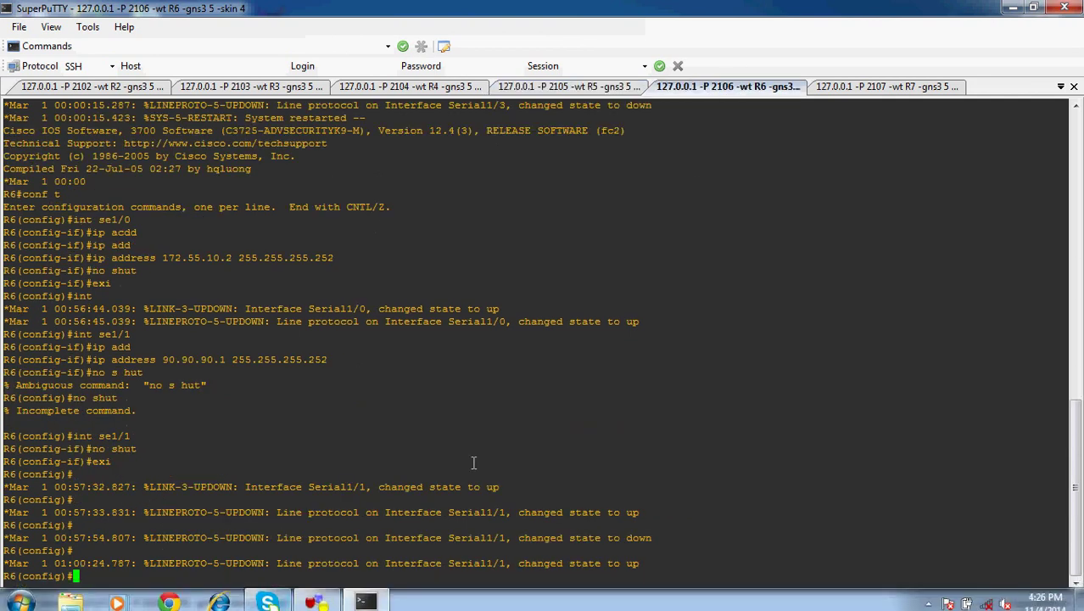
text(router eigrp 100)
key(Return)
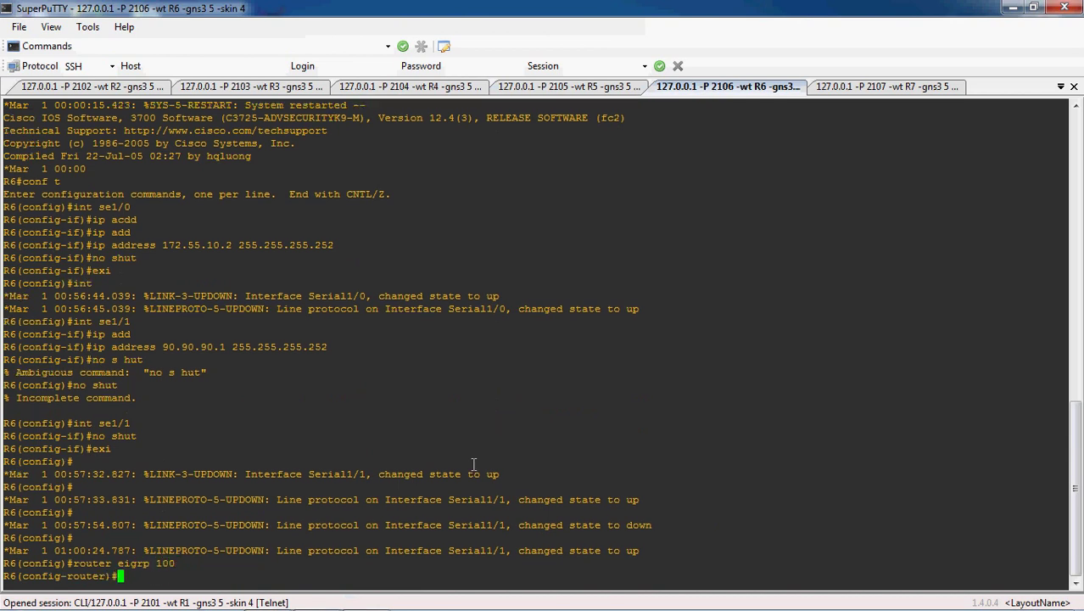
Step: Advertise network 172.55.10.0 with wildcard mask 0.0.0.3 in R6's EIGRP configuration, checking the address in the GNS3 topology
text(net)
key(Tab)
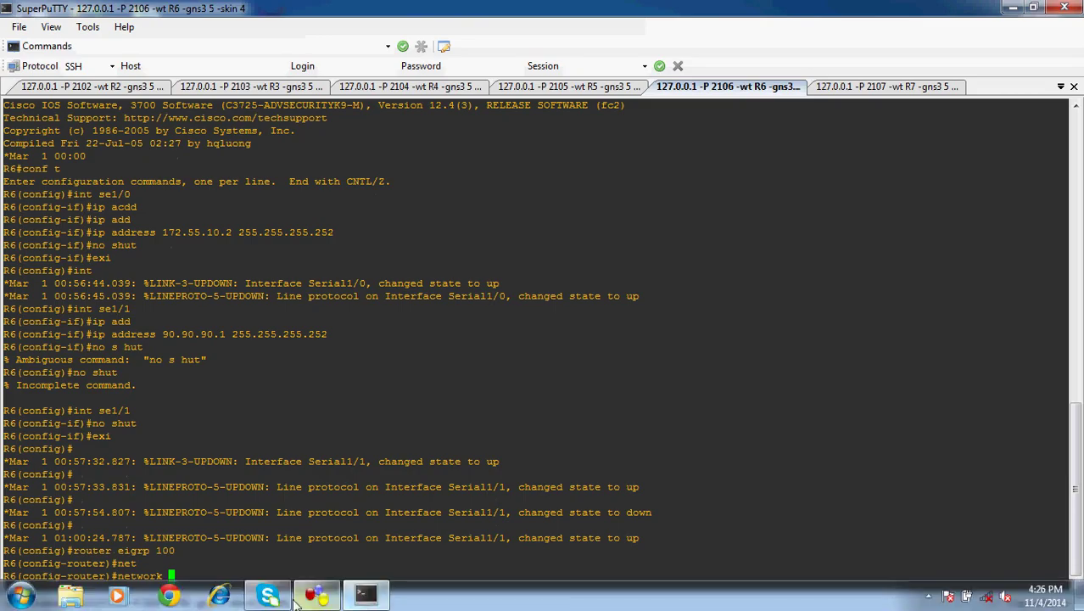
click(316, 603)
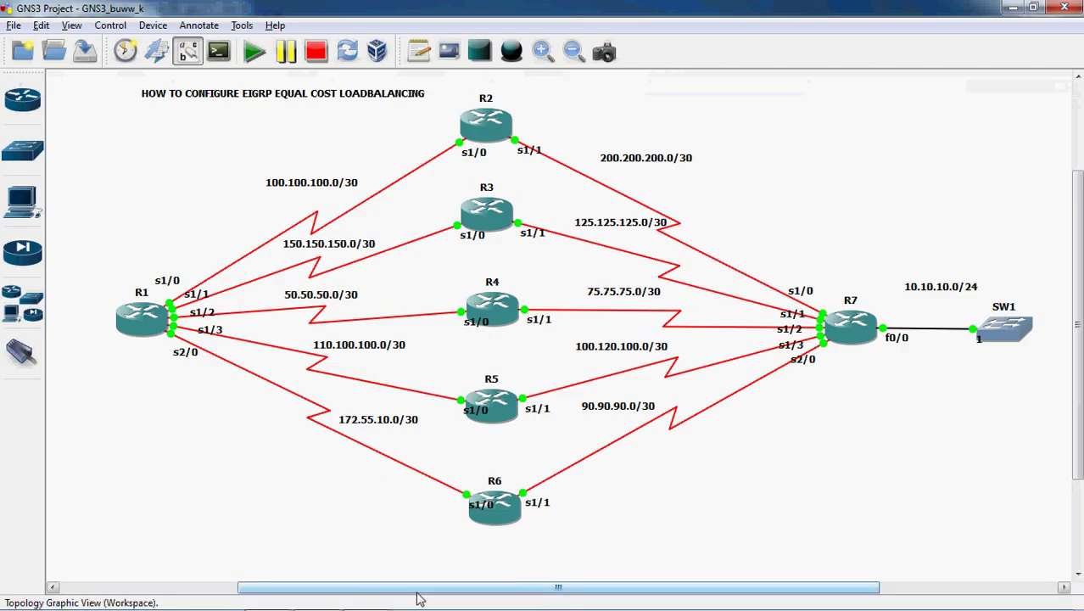
mouse_move(442, 609)
click(365, 594)
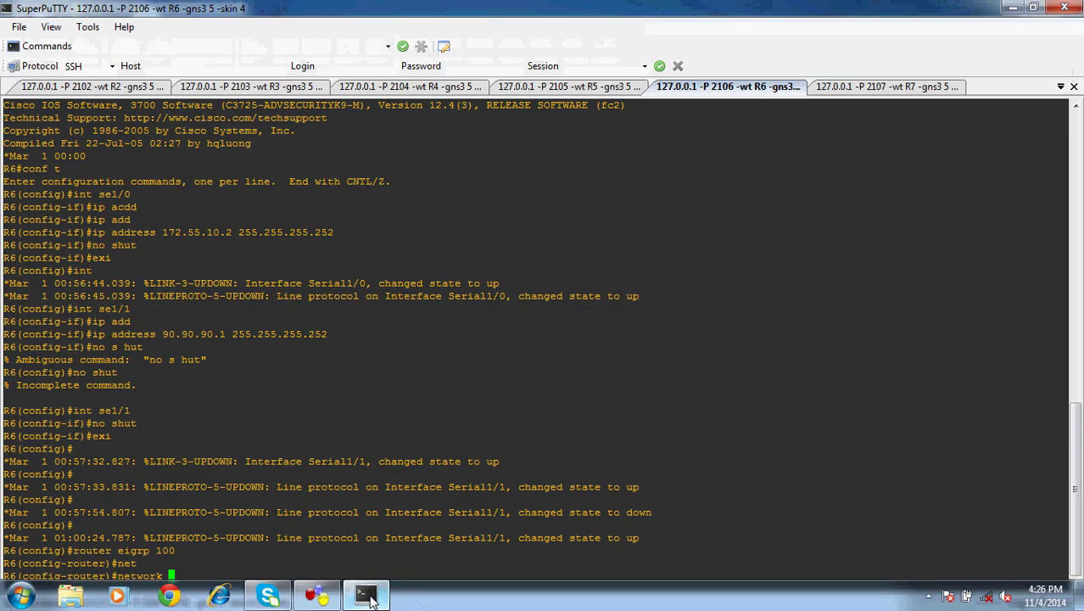
text(172)
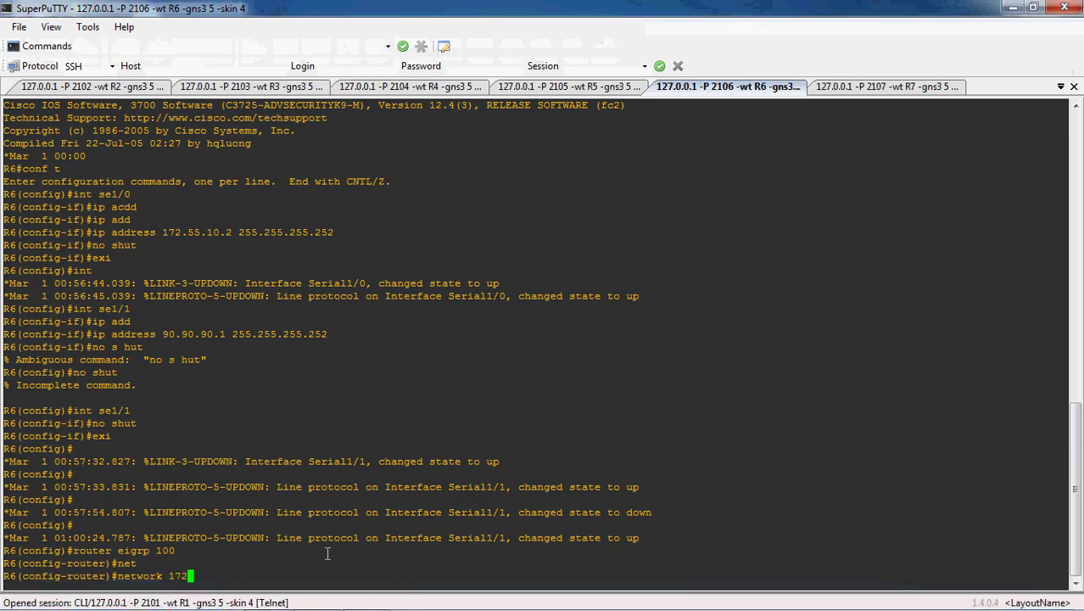
text(.55.10.0 0.0.0.3)
key(Return)
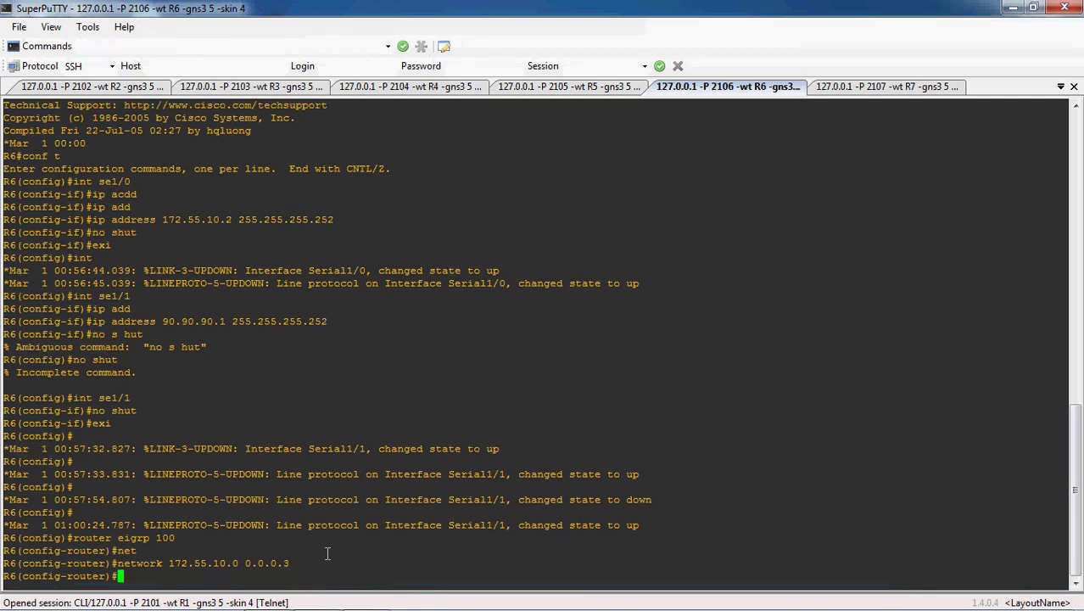
Step: Advertise R6's network 90.90.90.0 with wildcard mask 0.0.0.3, checking the GNS3 topology, and exit router configuration
text(net)
key(Tab)
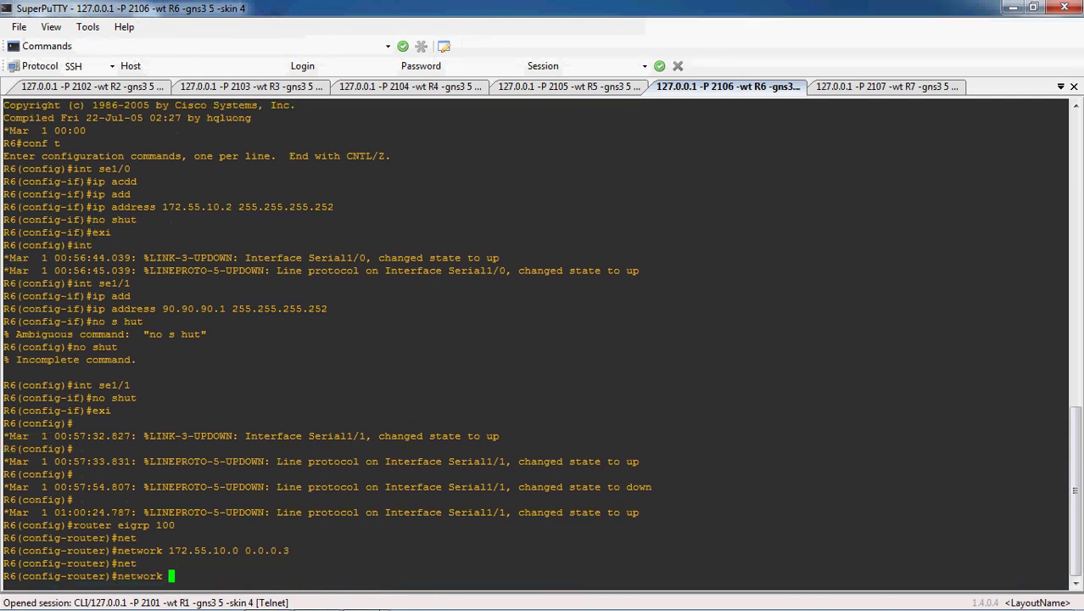
click(337, 601)
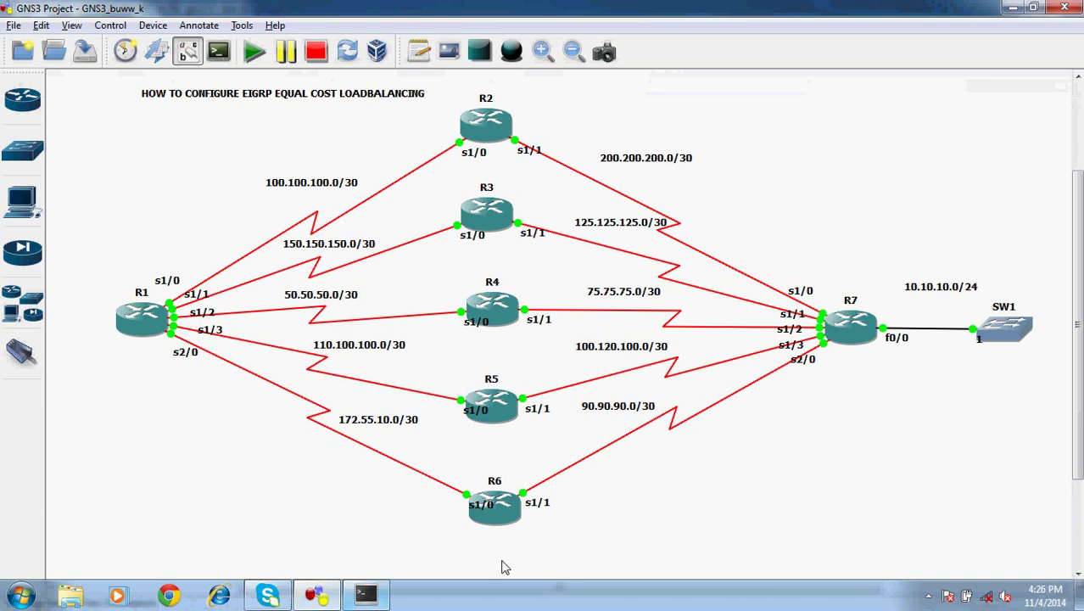
click(365, 598)
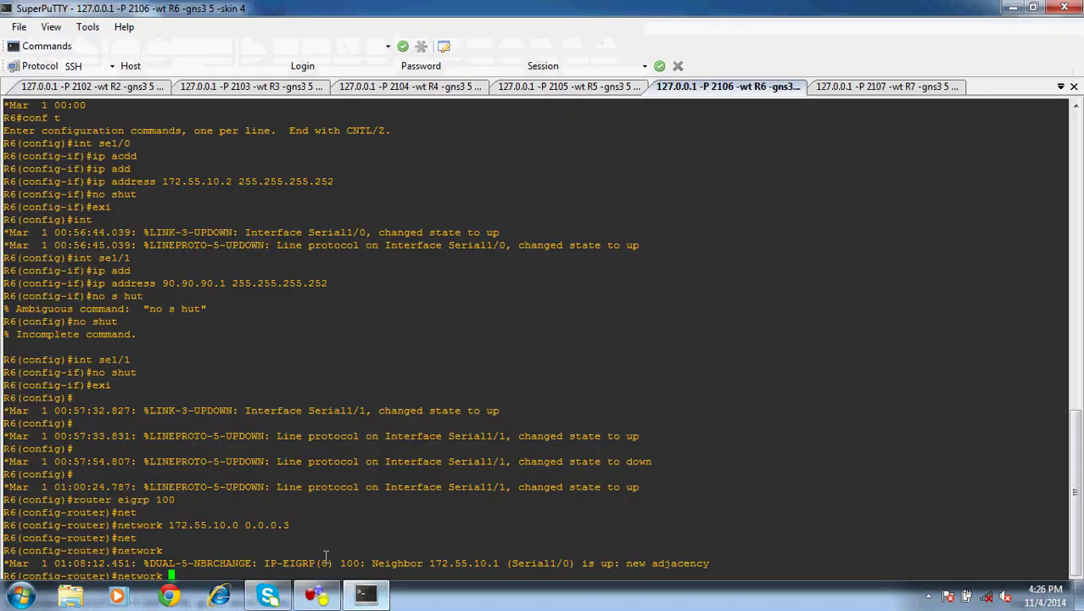
text(90)
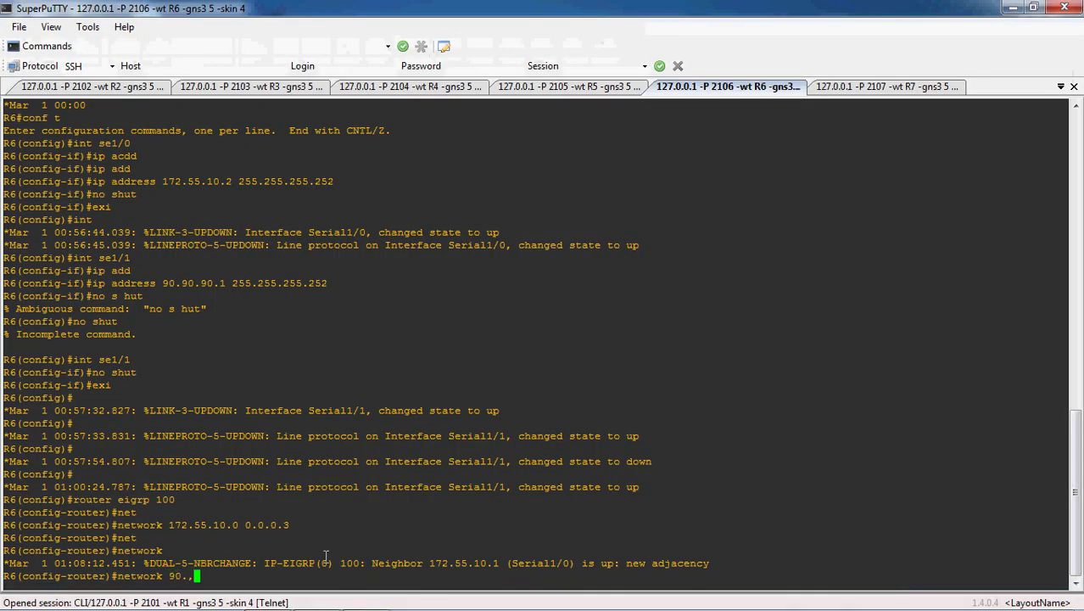
text(.90.90.0 0.0.0.3)
key(Return)
text(exi)
key(Return)
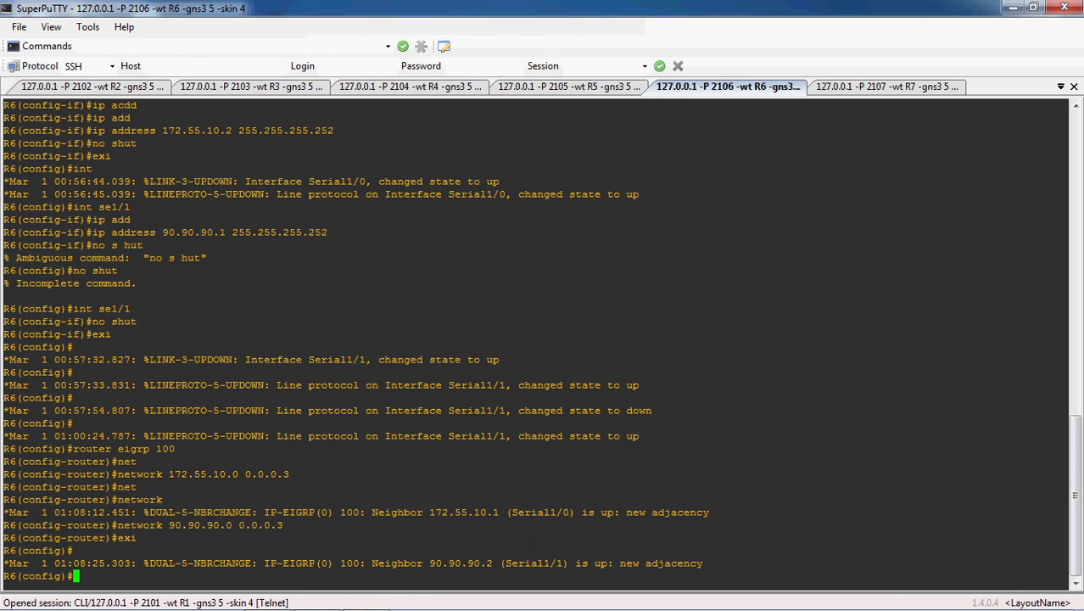
Step: Switch to the GNS3 topology and move the 10.10.10.0/24 label closer to the link between R7 and SW1
click(337, 599)
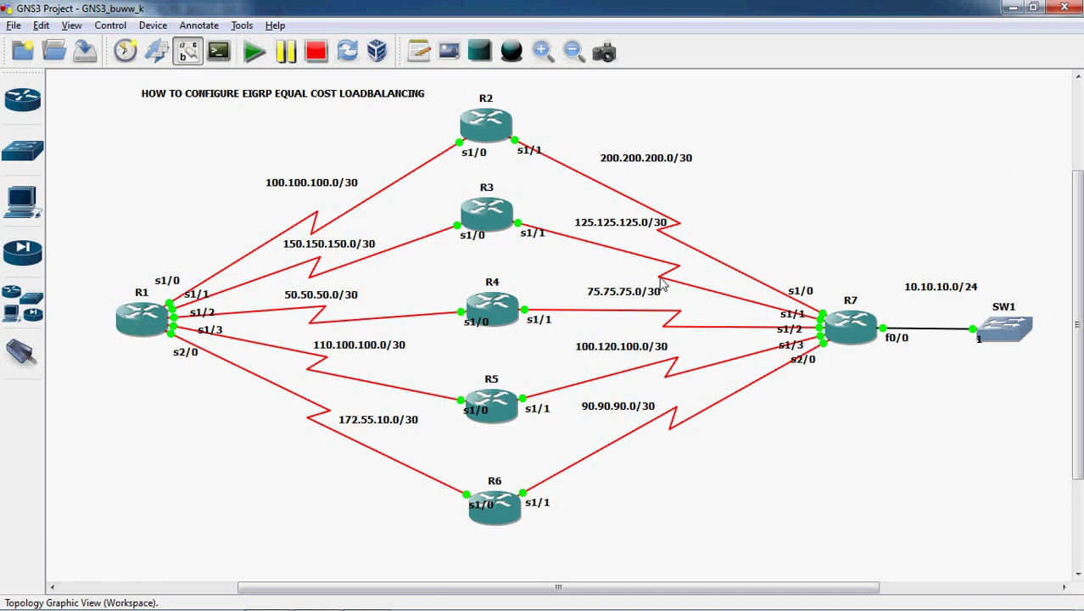
click(906, 286)
mouse_move(905, 279)
mouse_down()
mouse_move(916, 294)
mouse_move(907, 279)
mouse_up()
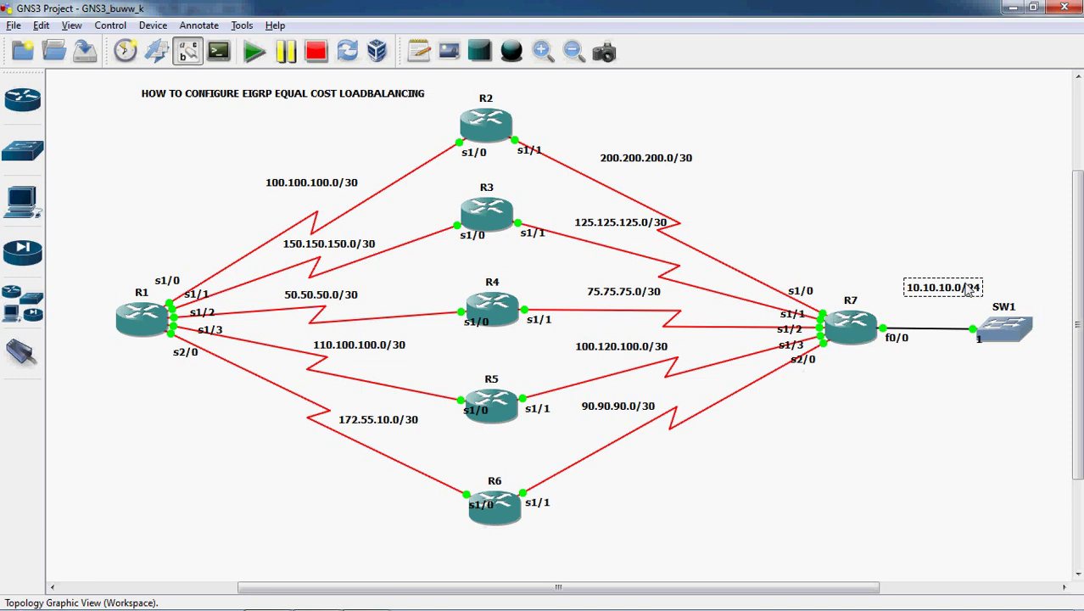
drag(953, 292, 940, 300)
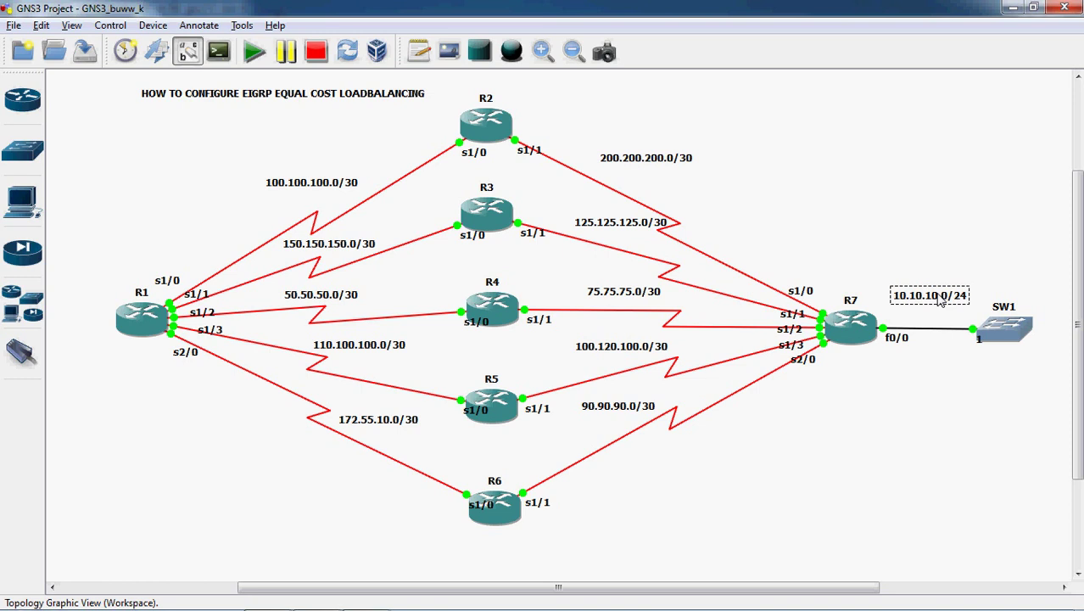
Step: Return to SuperPuTTY, open R1's console and exit global configuration mode
mouse_move(571, 581)
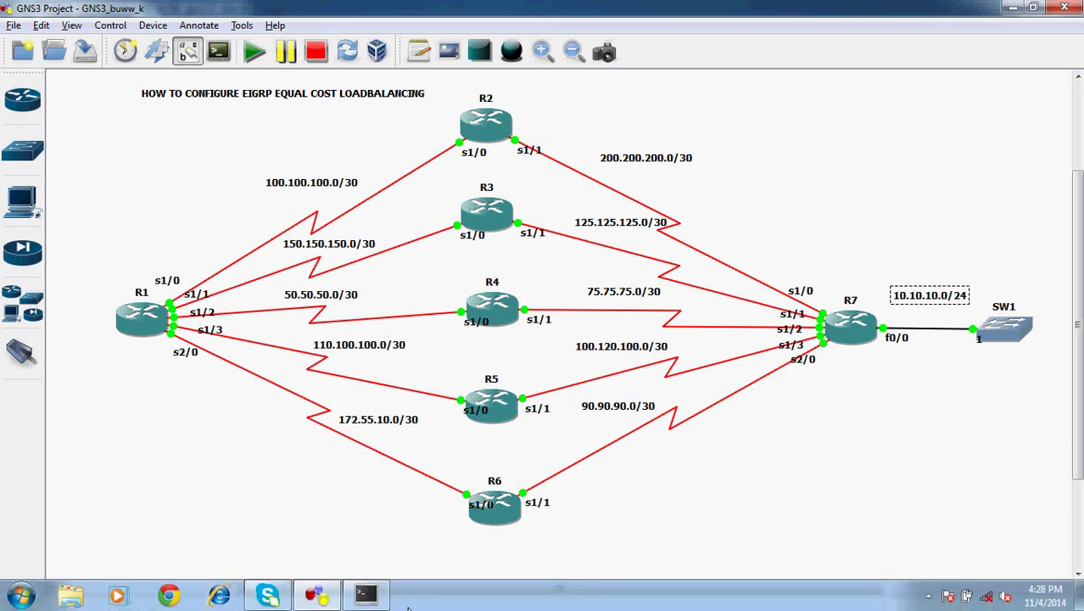
click(367, 596)
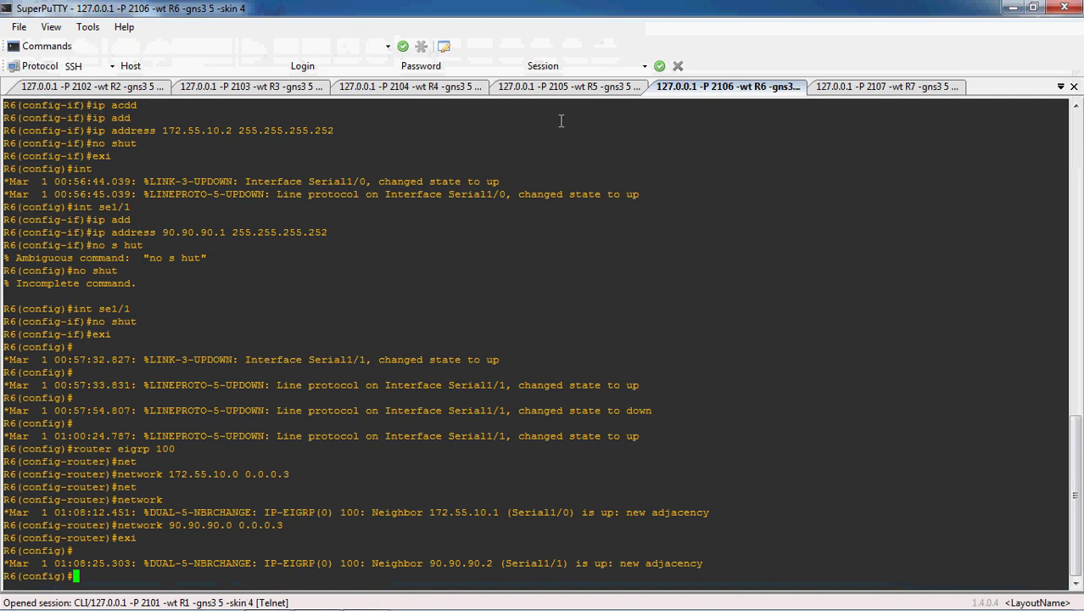
click(1061, 87)
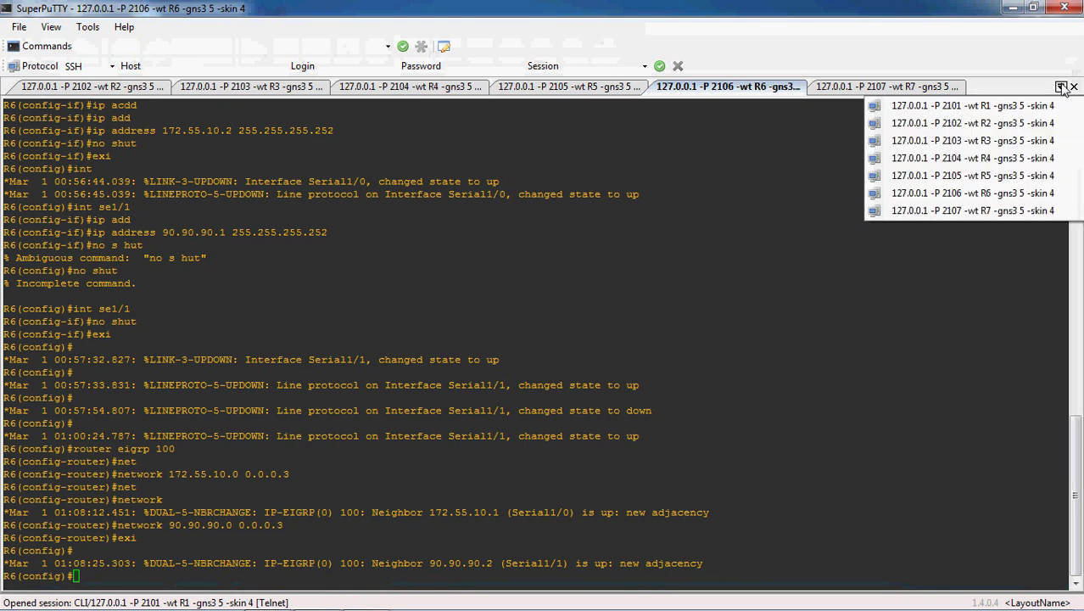
click(1014, 103)
text(exi)
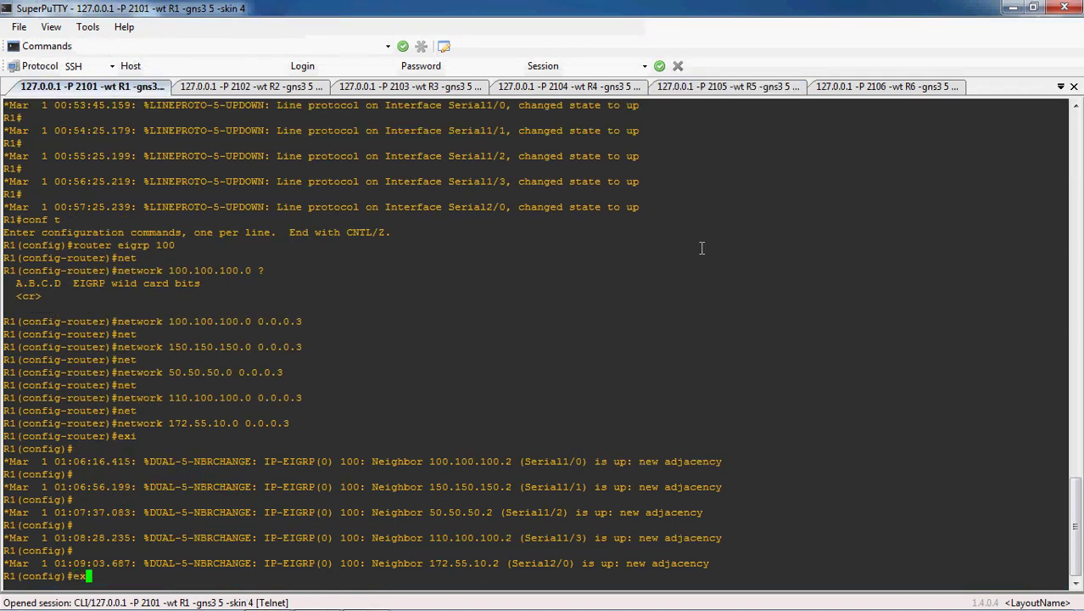
key(Return)
key(Return)
Step: Display R1's full IP routing table and examine the EIGRP entries for the 10.0.0.0/8 network
text(show )
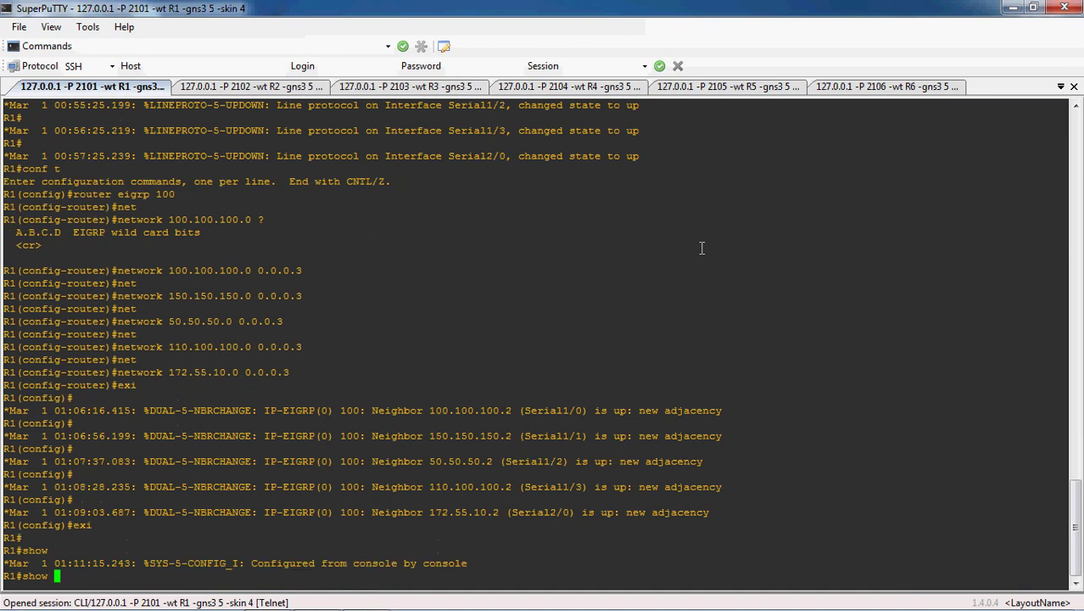
text(ip route)
key(Return)
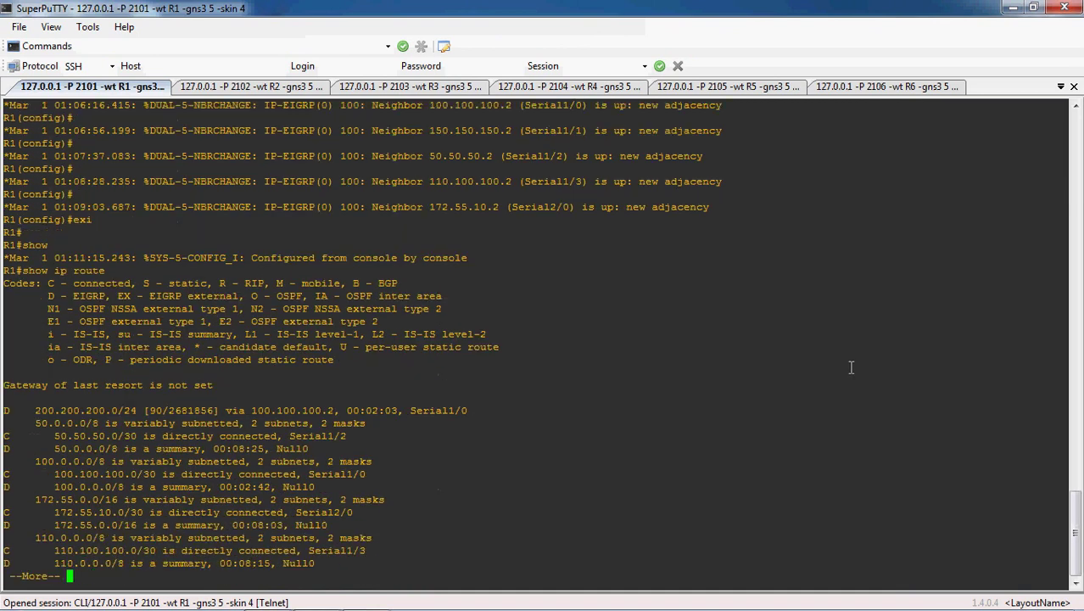
key(space)
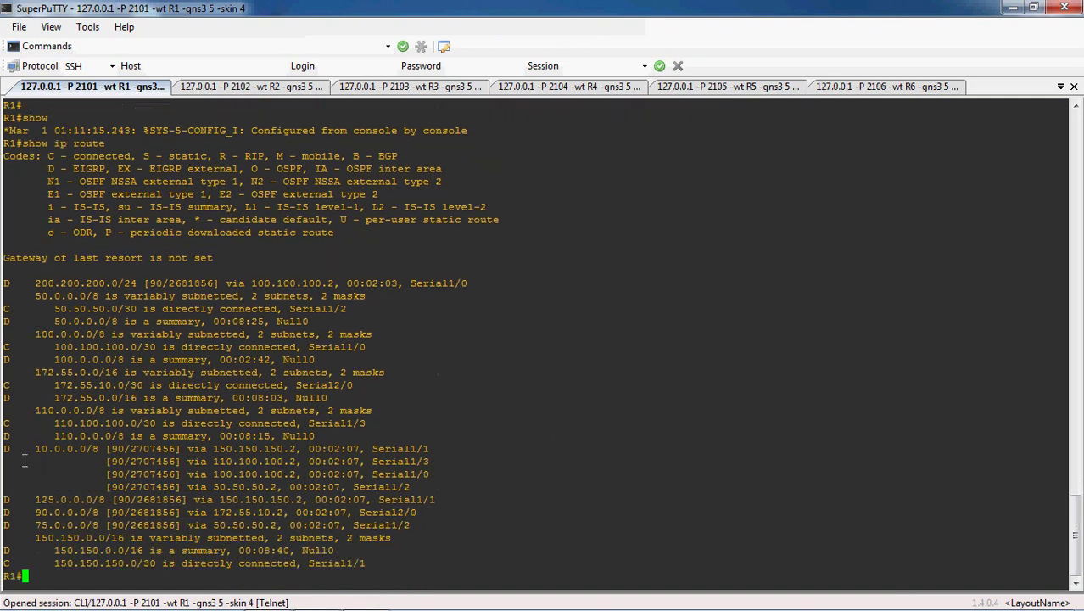
drag(37, 450, 449, 490)
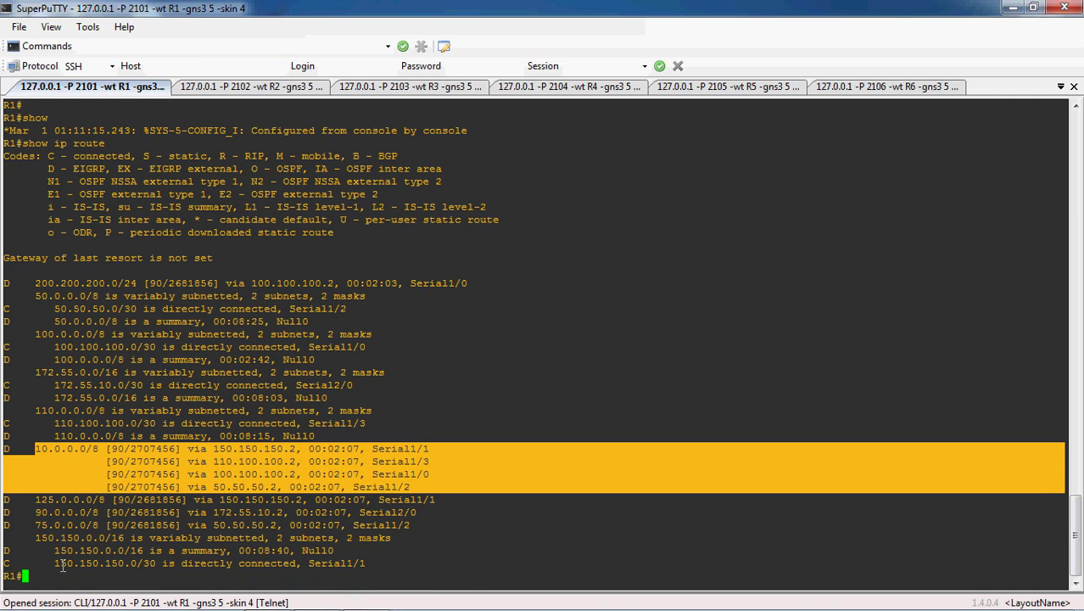
click(62, 566)
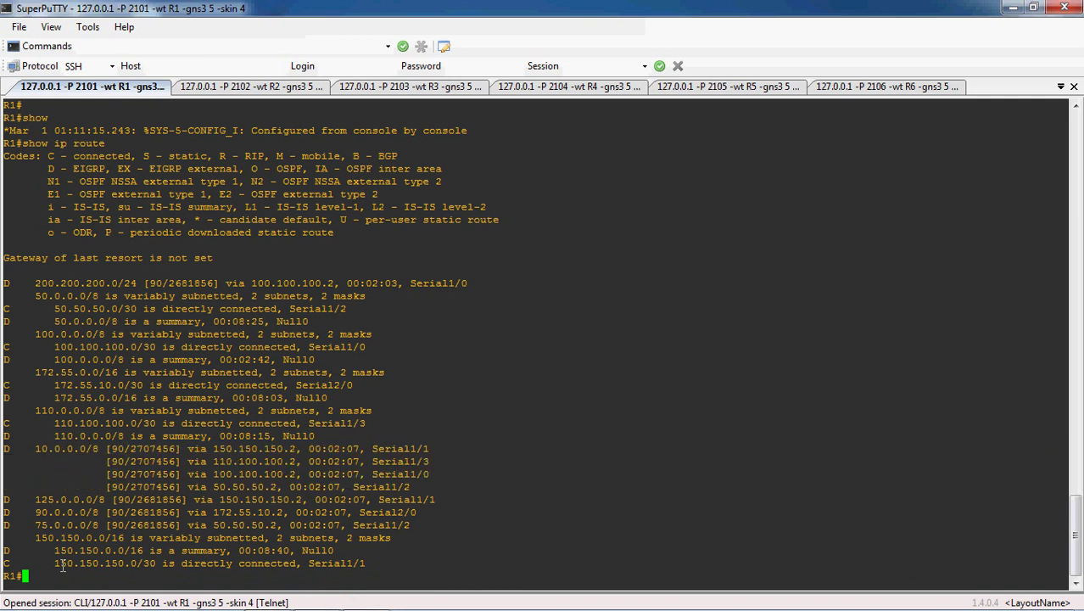
text(conf t)
key(Return)
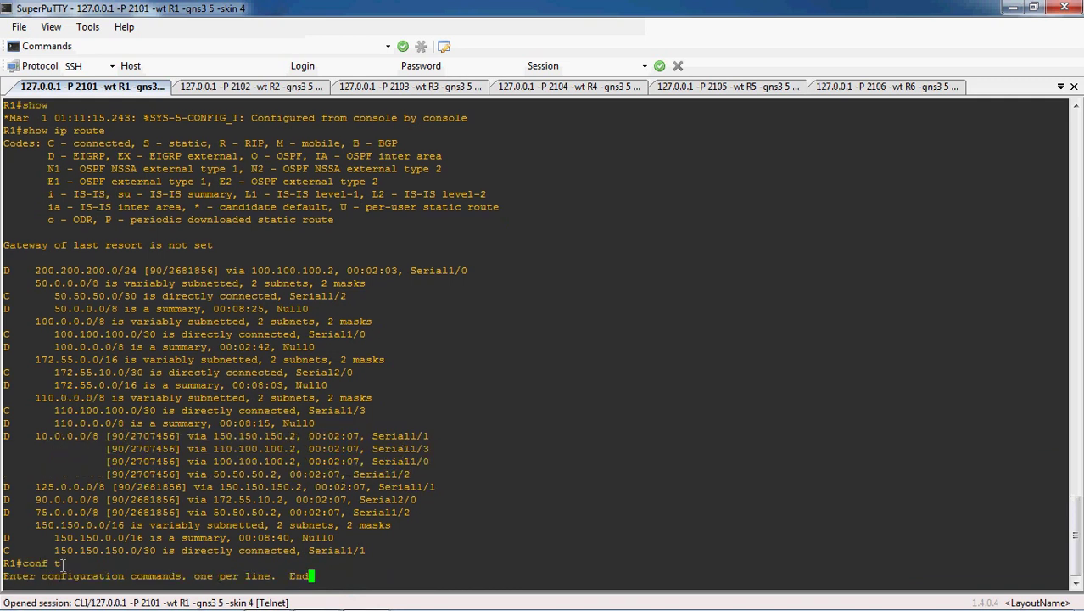
text(exi)
key(Return)
key(Return)
Step: Display R1's EIGRP topology table and examine the successor paths listed for the 10.0.0.0/8 network
text(show ip ei)
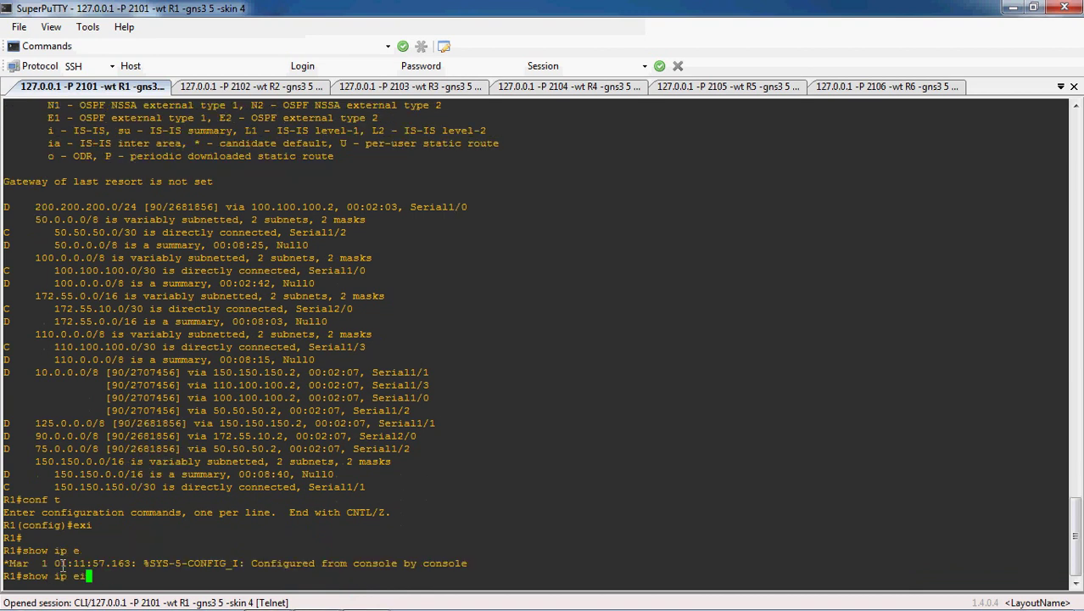
text(grp to)
key(Tab)
key(Return)
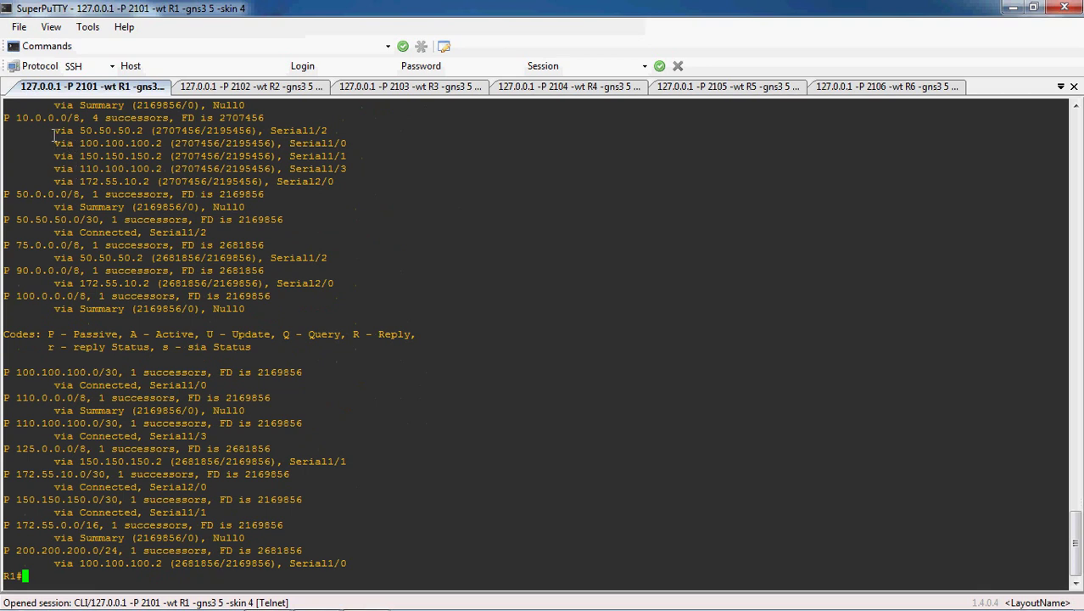
drag(52, 133, 309, 194)
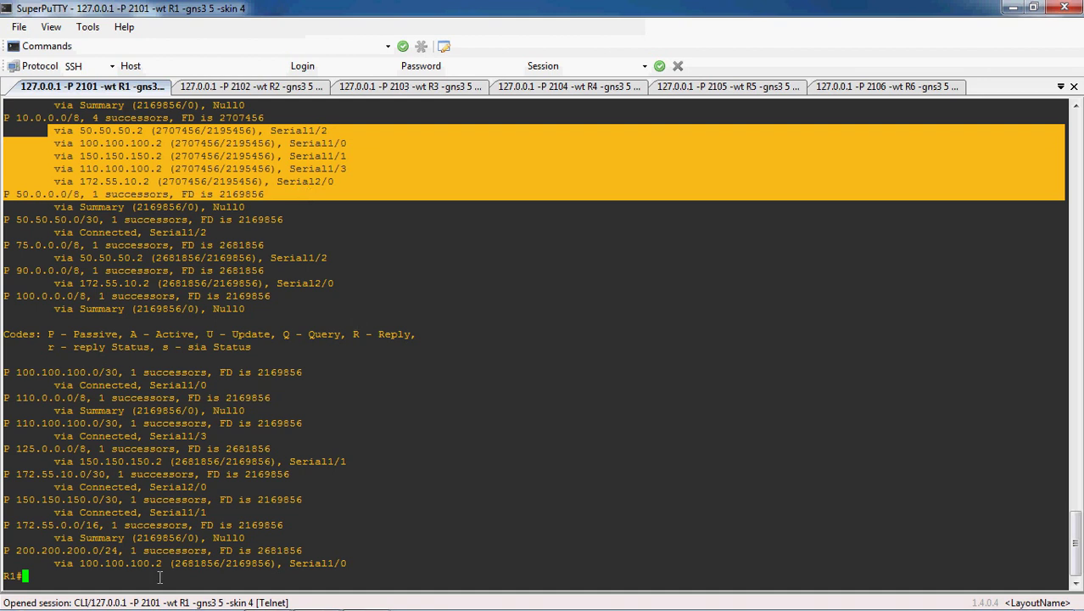
click(117, 577)
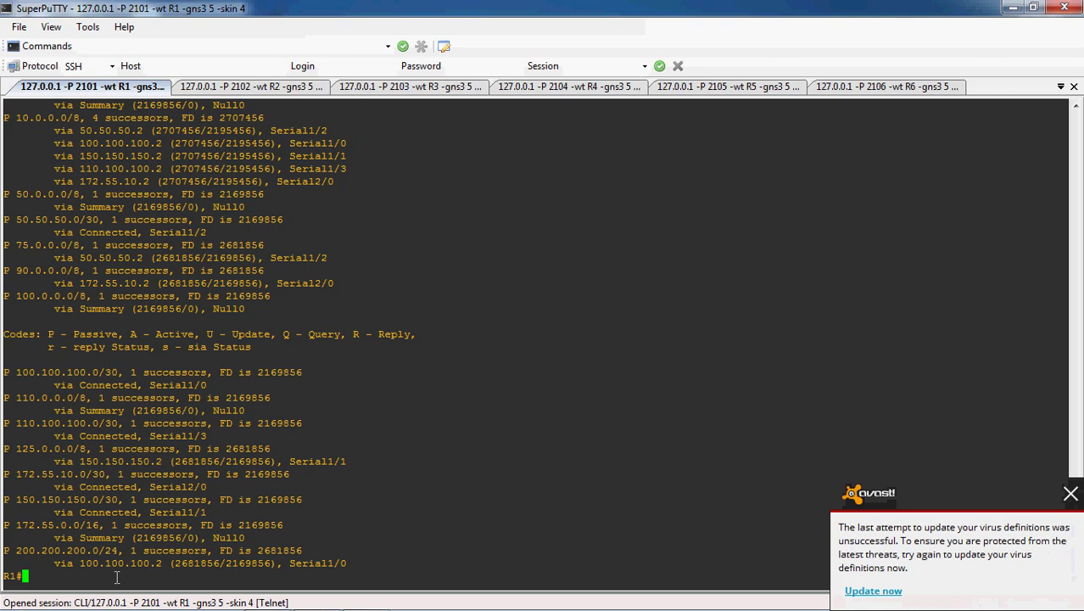
Step: Display R1's IP routing protocol settings, dismiss the antivirus notification and examine the EIGRP metric, summarization and maximum path details
text(show ip pro)
key(Tab)
key(Return)
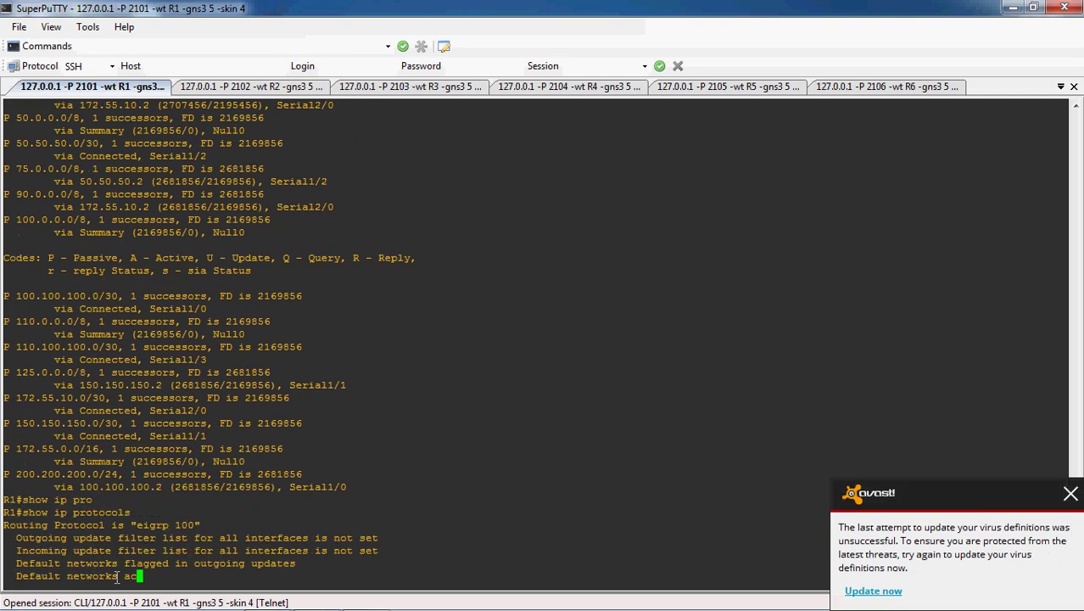
key(space)
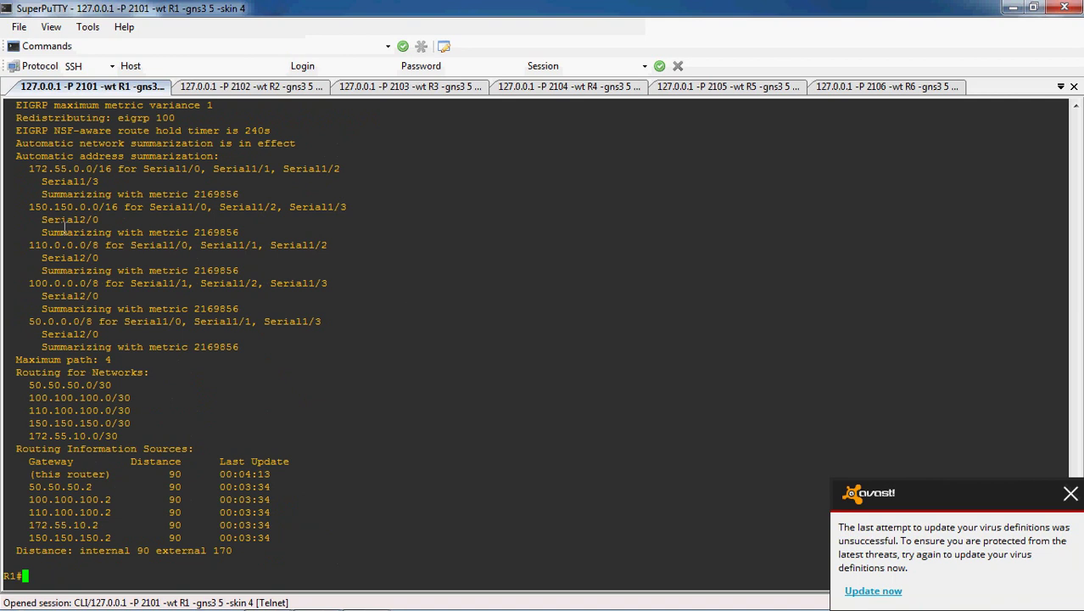
click(1070, 493)
scroll(1075, 530, up, 5)
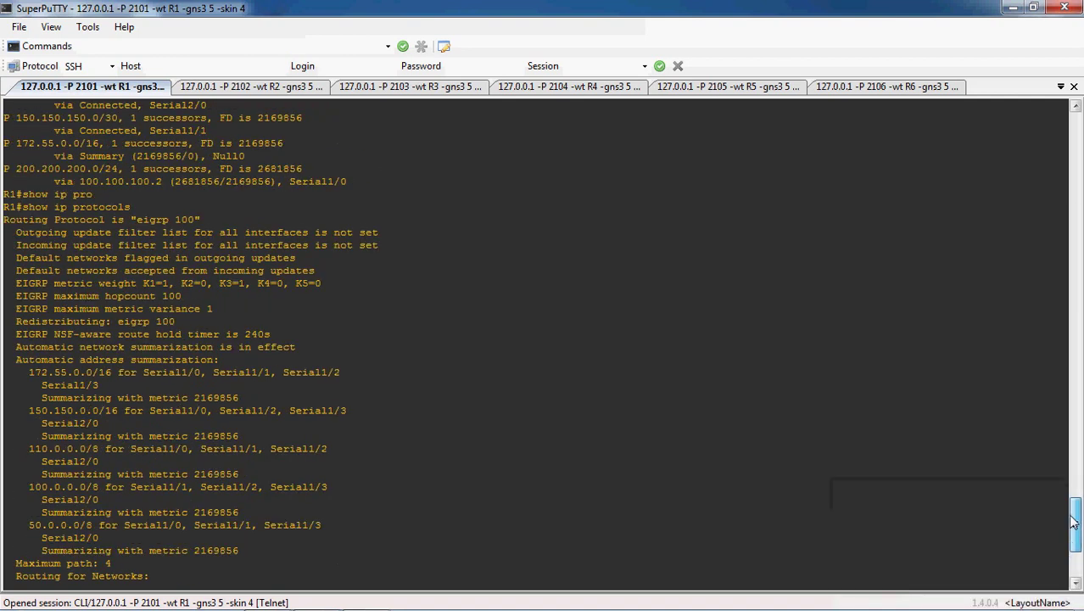
scroll(1074, 532, down, 3)
scroll(1074, 533, down, 1)
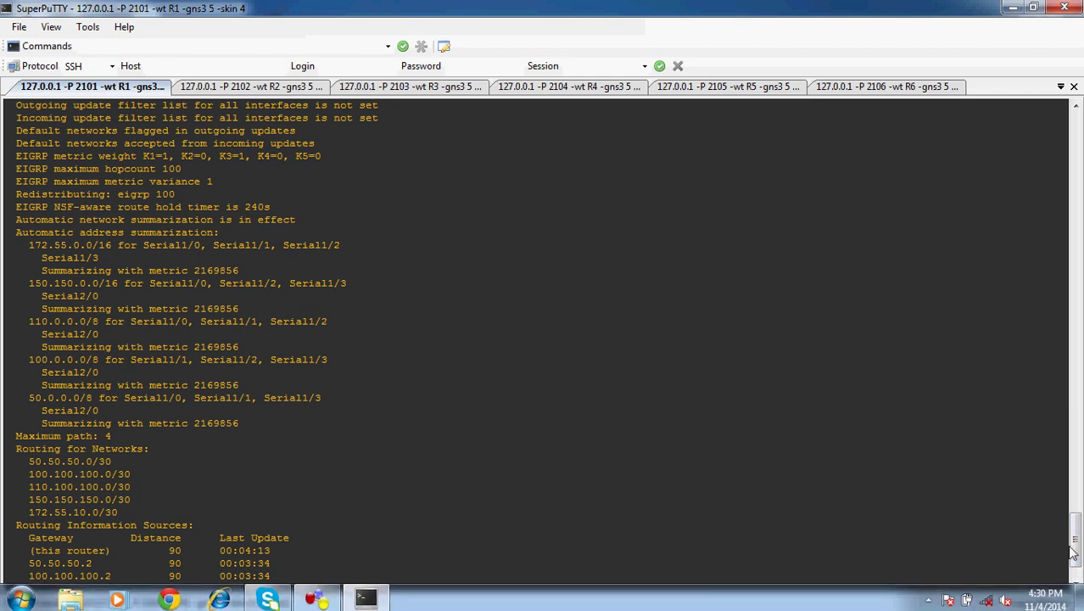
drag(1076, 558, 1077, 571)
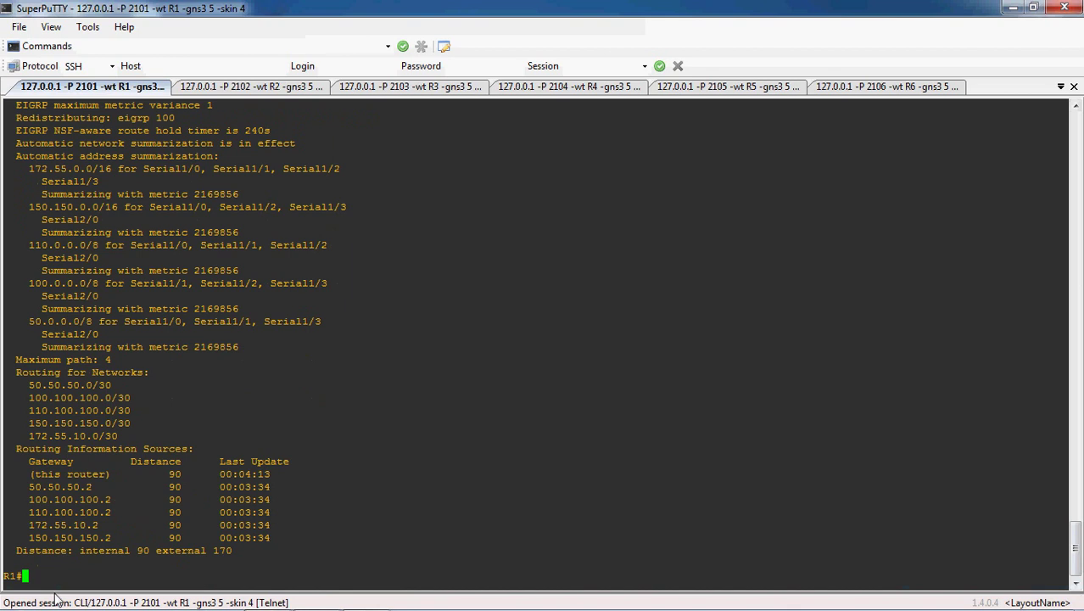
Step: Display R1's IP routing table again and review the summary routes and the 10.0.0.0/8 entries
text(show ip route)
key(Return)
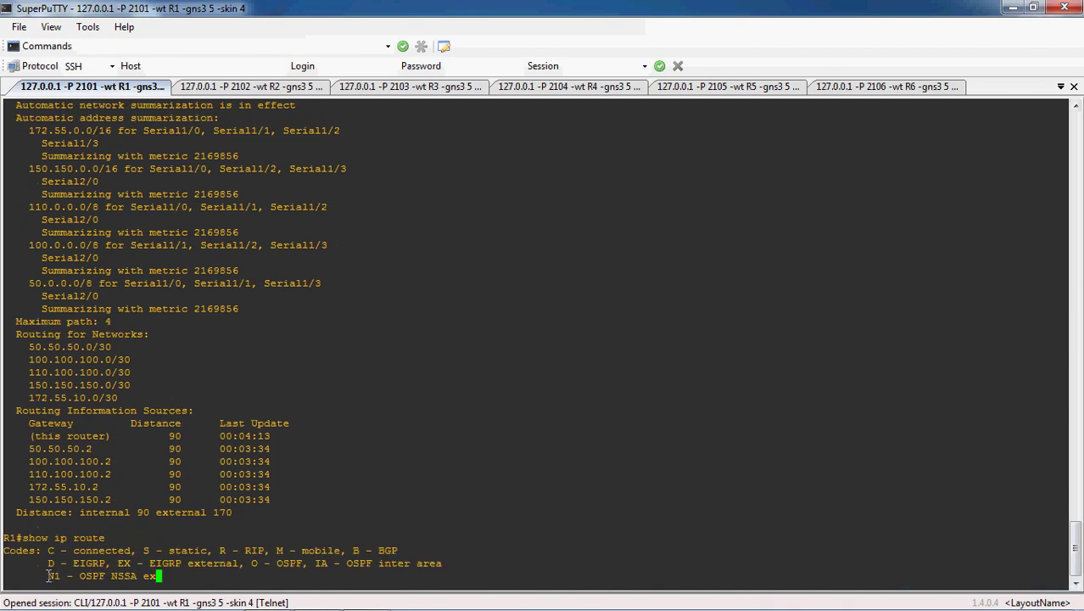
key(space)
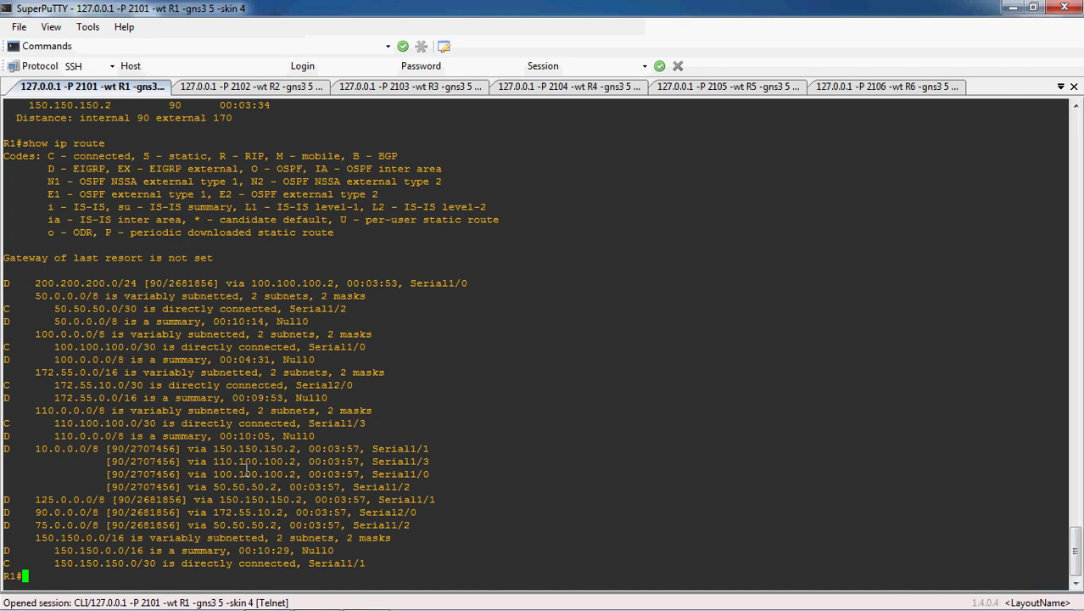
Step: Enter router configuration mode for EIGRP 100 on R1
text(conf t)
key(Return)
text(router )
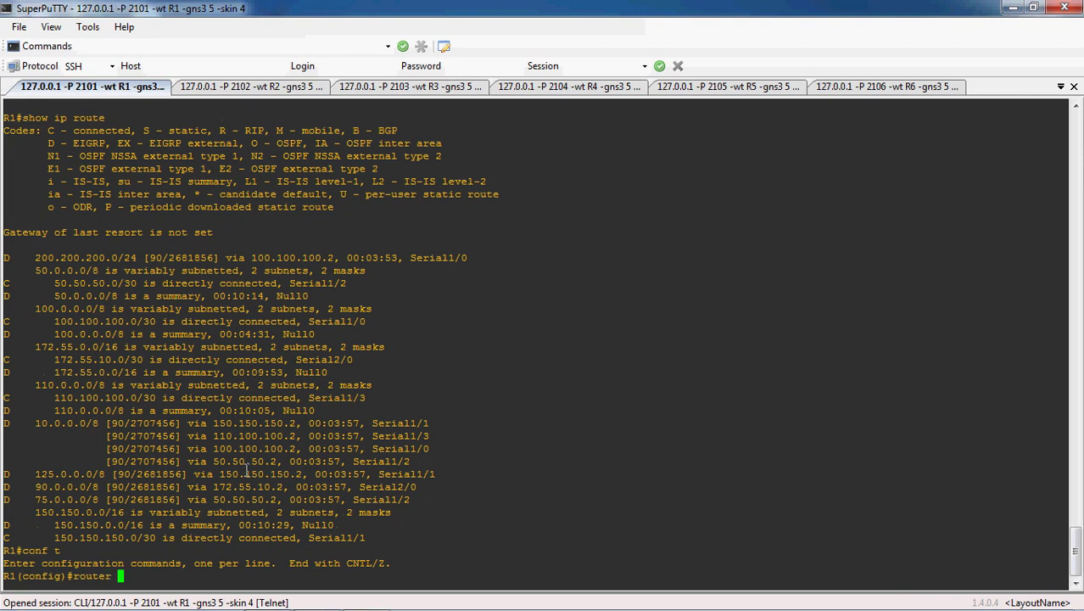
text(eigrp 100)
key(Return)
text(no atu)
key(Tab)
key(Return)
text(re)
key(BackSpace)
key(BackSpace)
text(no atu)
key(Tab)
key(Return)
Step: Disable automatic summarization for EIGRP 100 on R1 with no auto-summary and exit back to privileged EXEC mode
text(no a)
key(BackSpace)
key(BackSpace)
key(BackSpace)
text(o aut)
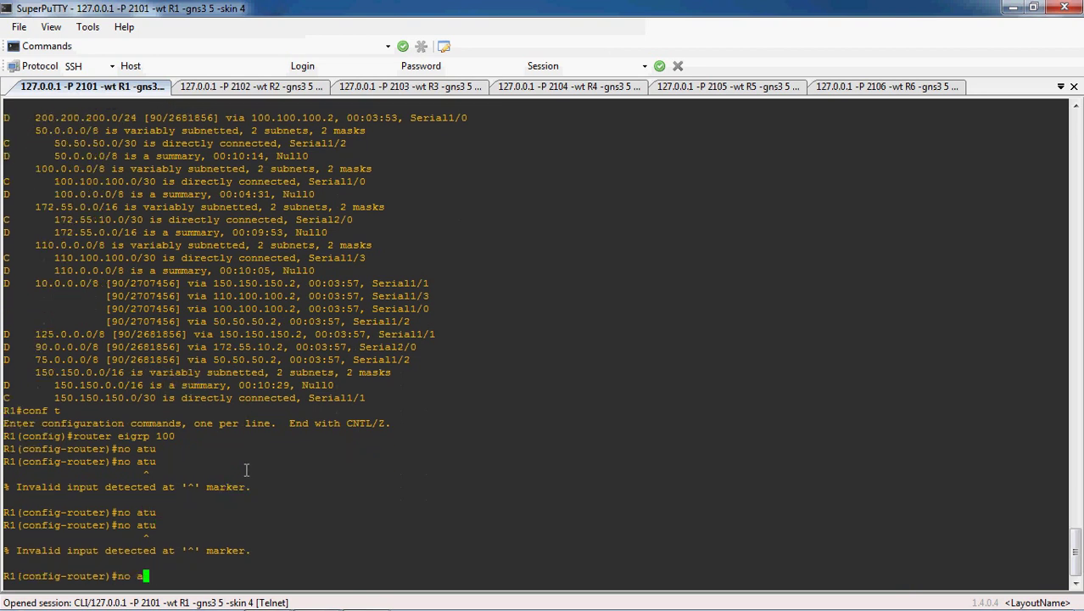
key(Tab)
key(Return)
text(exu)
key(BackSpace)
text(i)
key(Return)
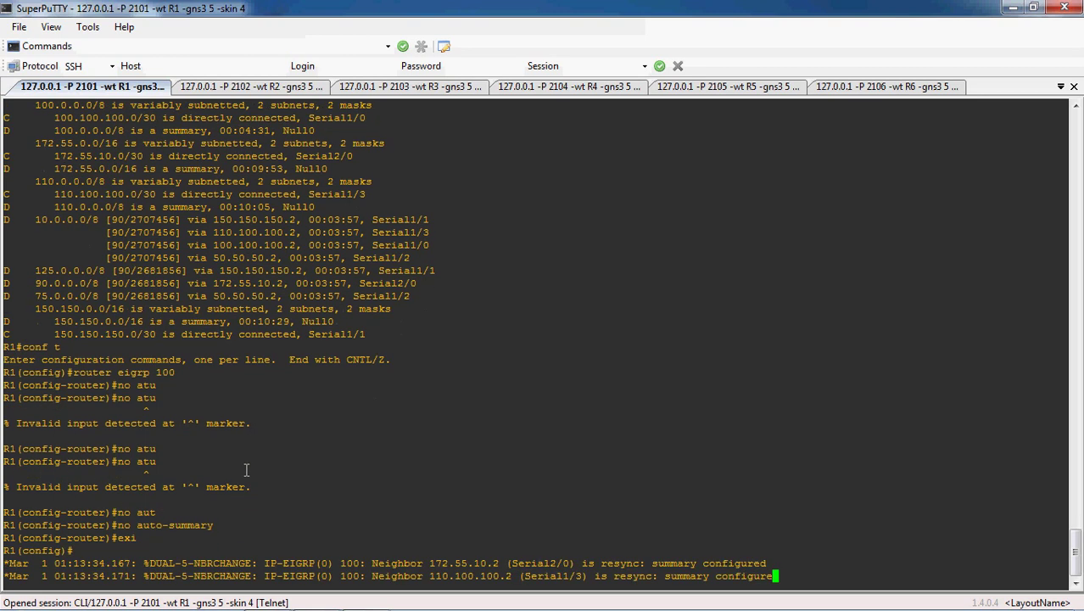
text(exi)
key(Return)
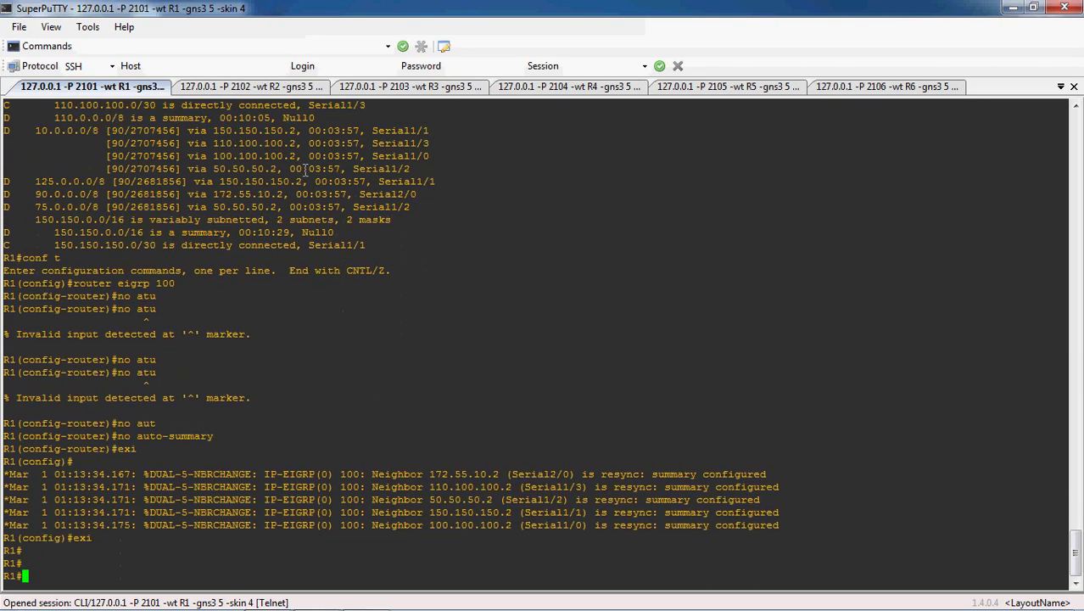
Step: Open R2's console, disable automatic summarization under EIGRP 100 and exit router configuration
click(245, 87)
text(routerteigrp 100)
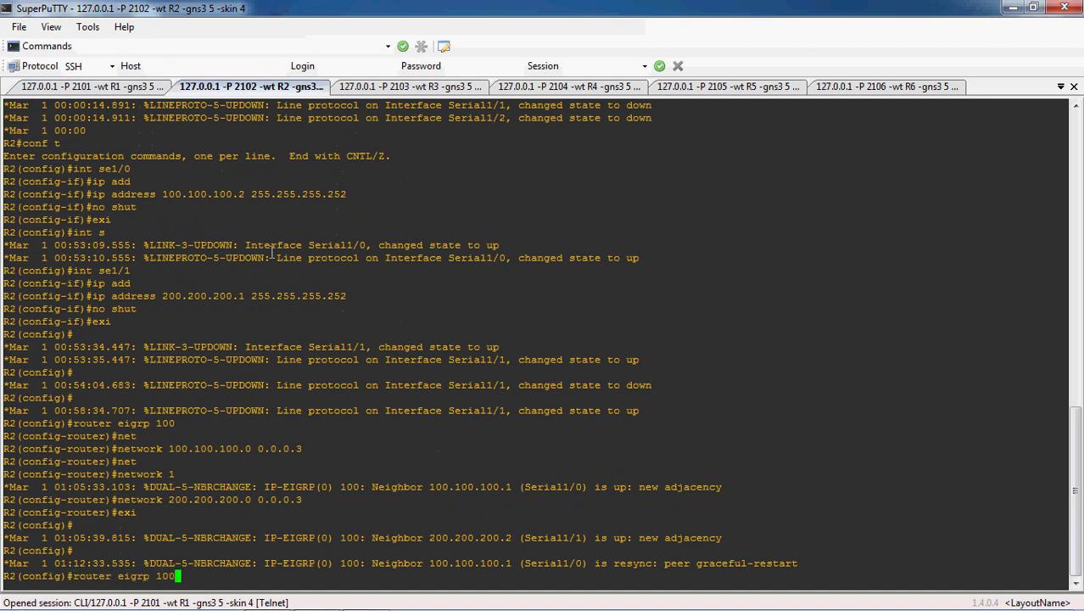
key(Return)
text(no aut)
key(Tab)
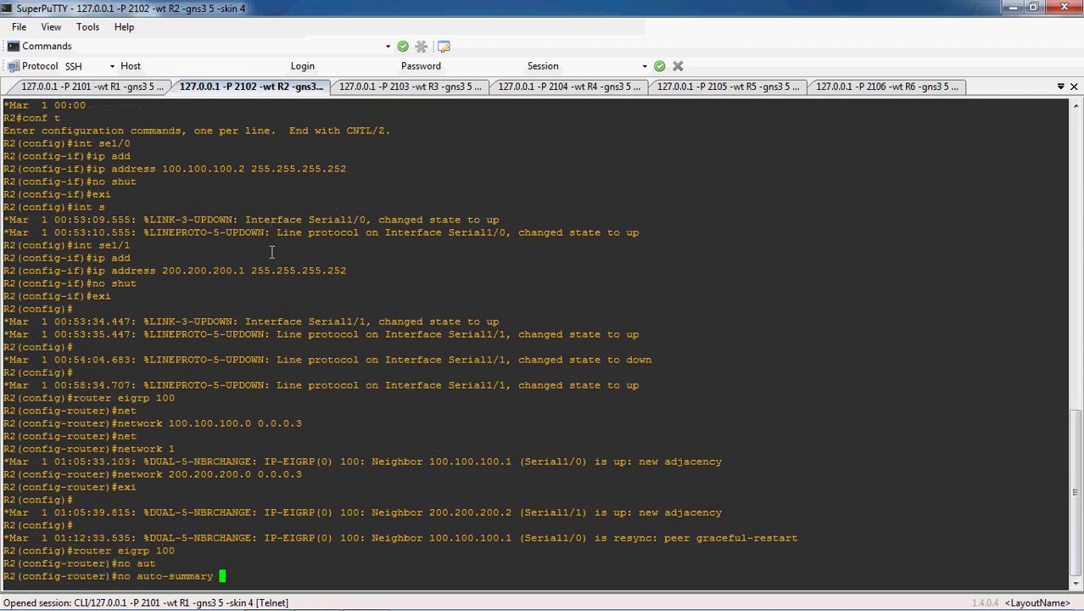
key(Return)
text(ex)
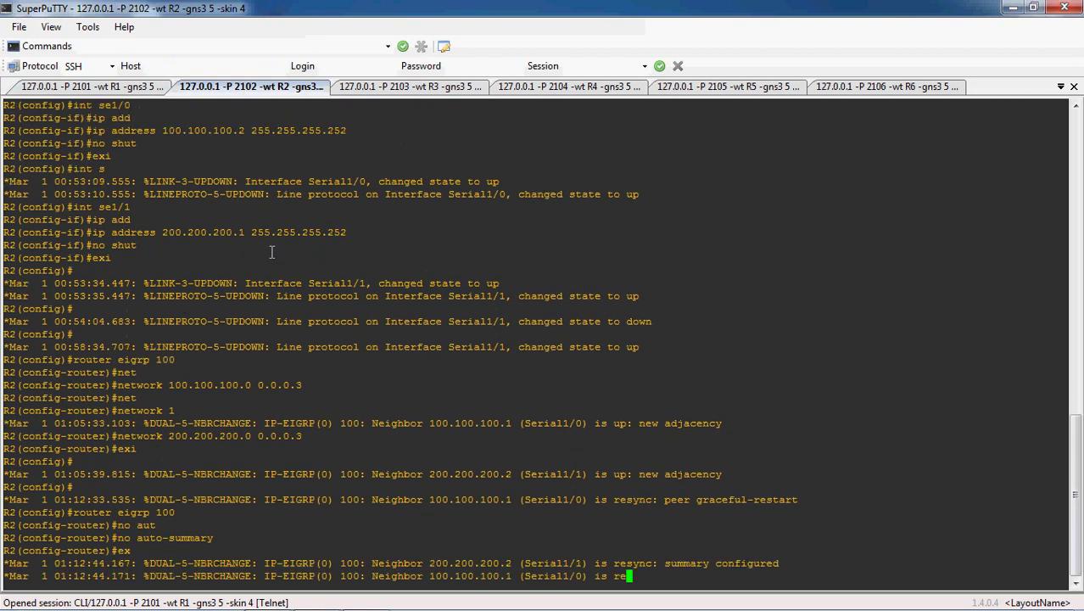
text(i)
key(Return)
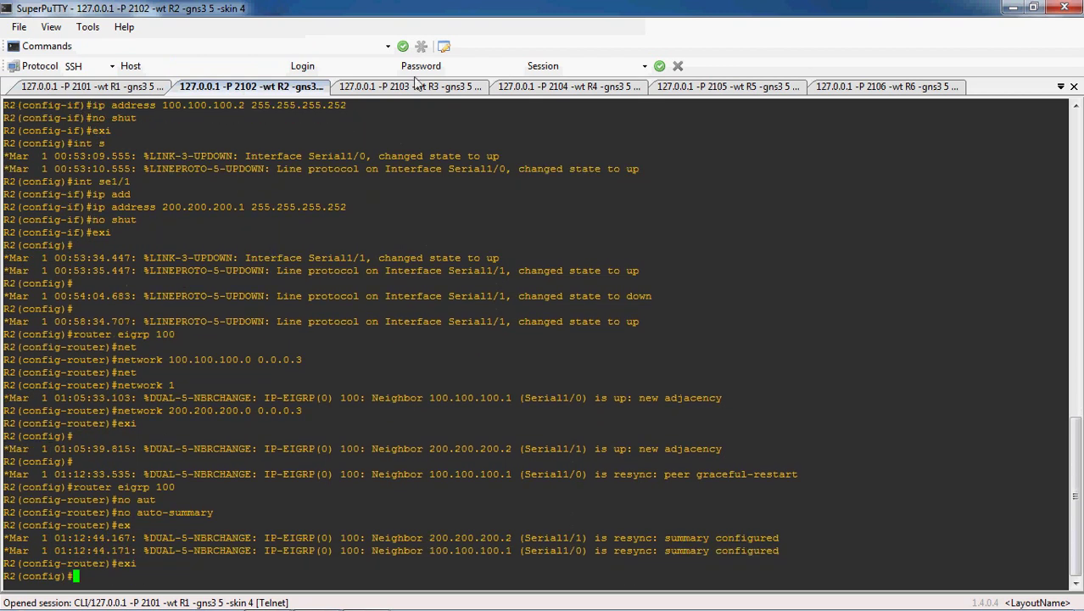
Step: Open R3's console, disable automatic summarization under EIGRP 100 and exit router configuration
click(391, 88)
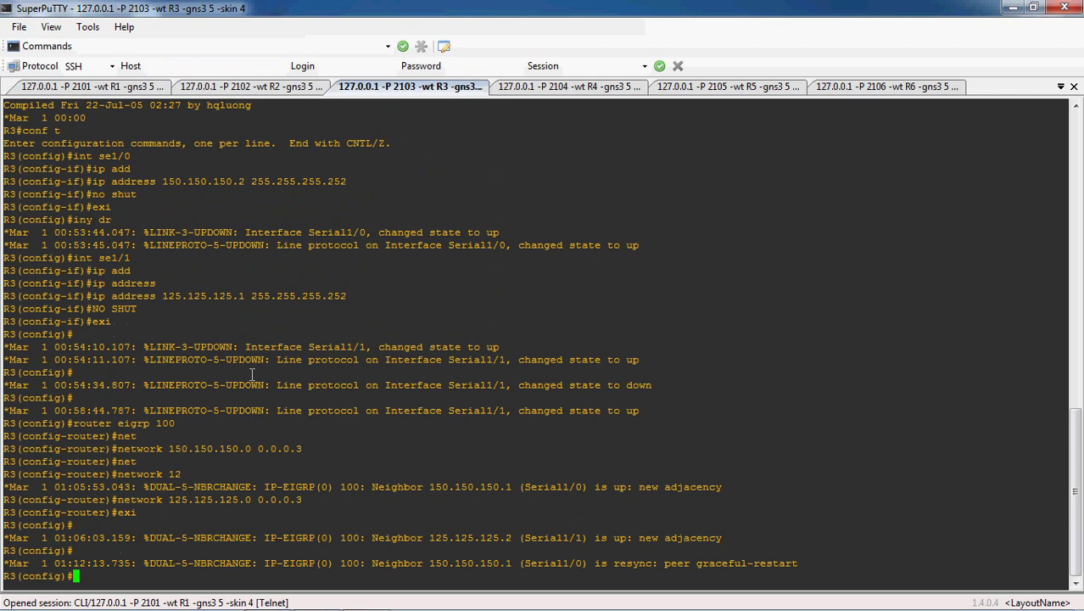
text(router eigrp 100)
key(Return)
text(nop a)
key(BackSpace)
key(BackSpace)
key(BackSpace)
text(aut)
key(Tab)
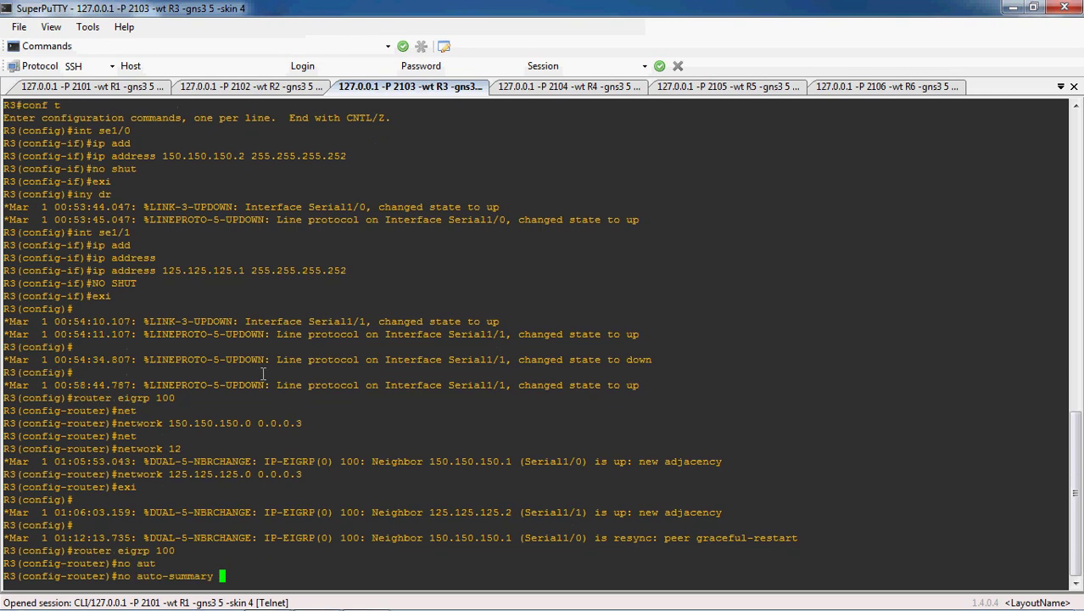
key(Return)
text(exi)
key(Return)
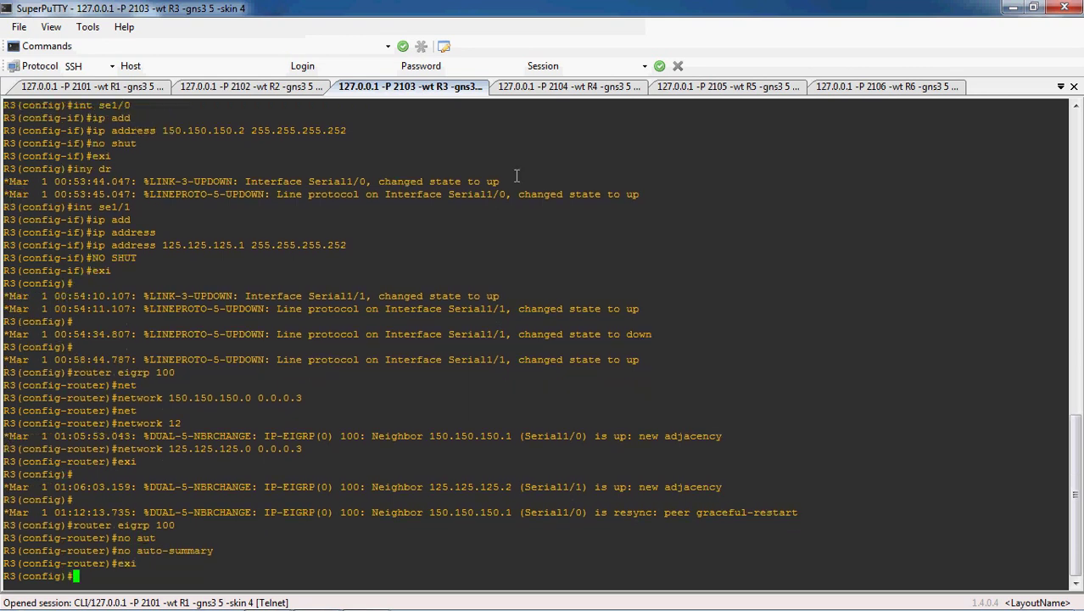
Step: Open R4's console, disable automatic summarization under EIGRP 100 and exit router configuration
click(568, 85)
text(router eigrp 100)
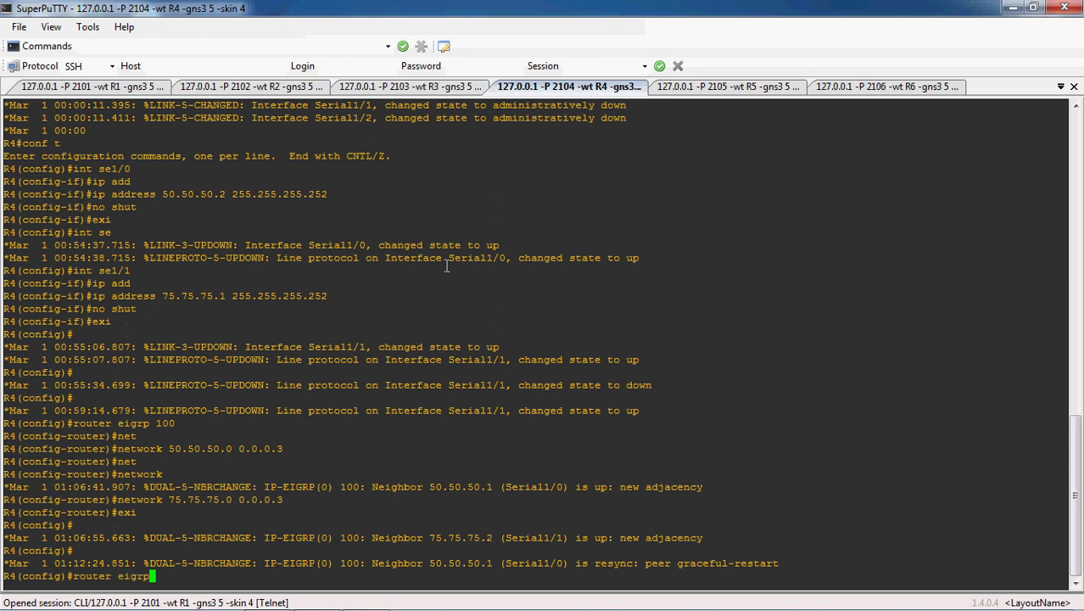
key(Return)
text(no aiut)
key(Tab)
key(BackSpace)
key(BackSpace)
key(BackSpace)
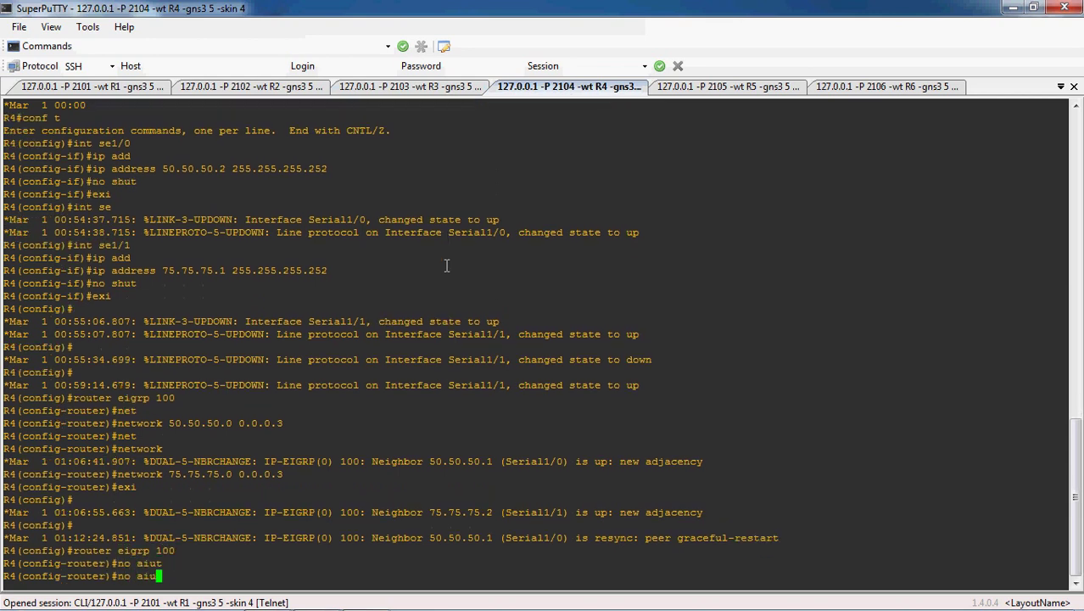
text(ut)
key(Tab)
key(Return)
text(exi)
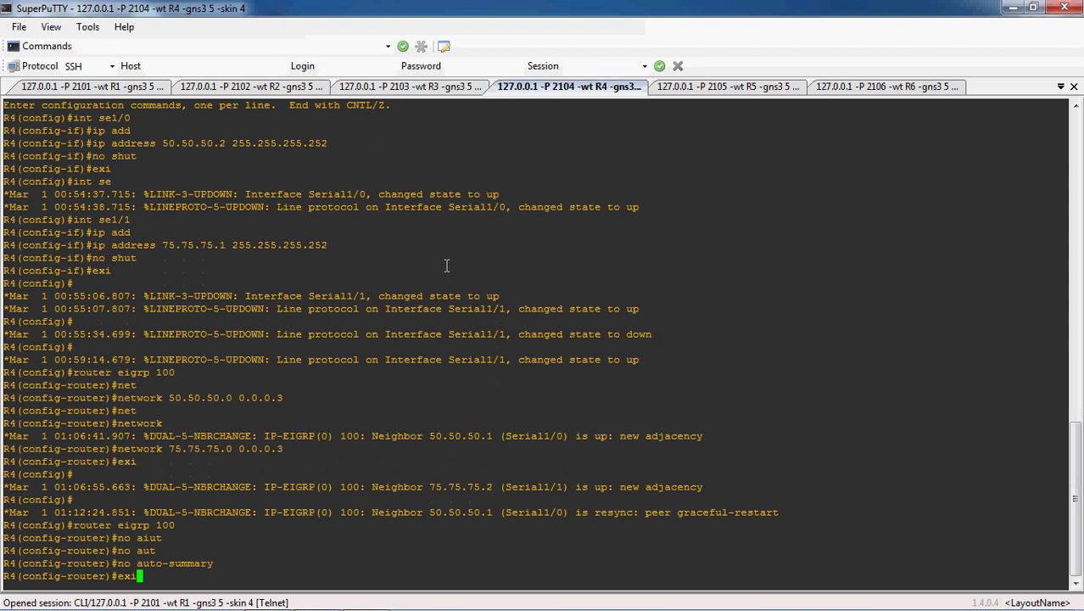
key(Return)
Step: Open R5's console, disable automatic summarization under EIGRP 100 and exit router configuration
click(696, 88)
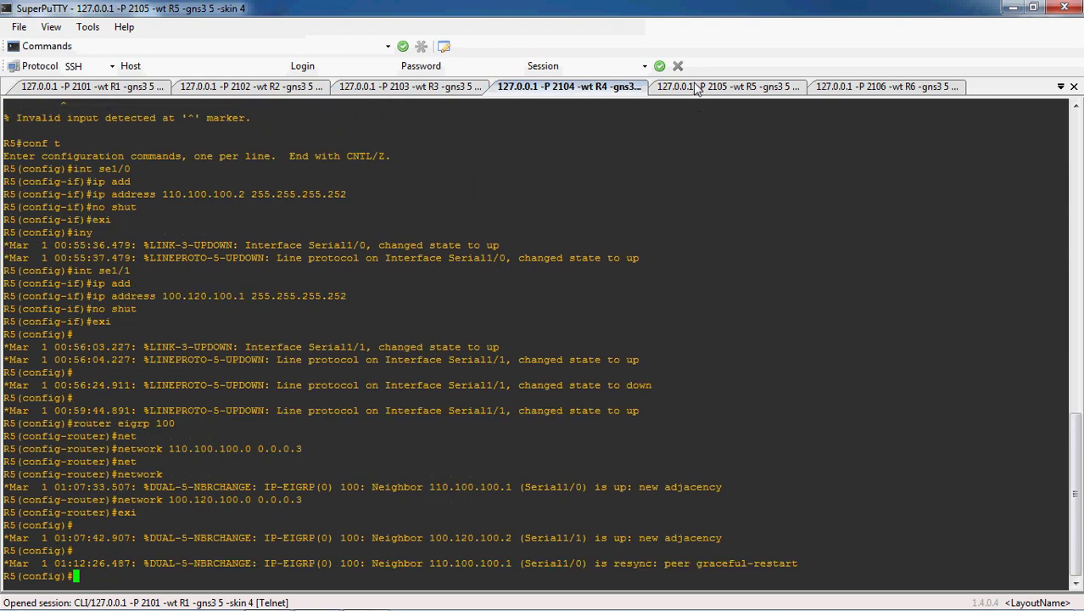
text(router e)
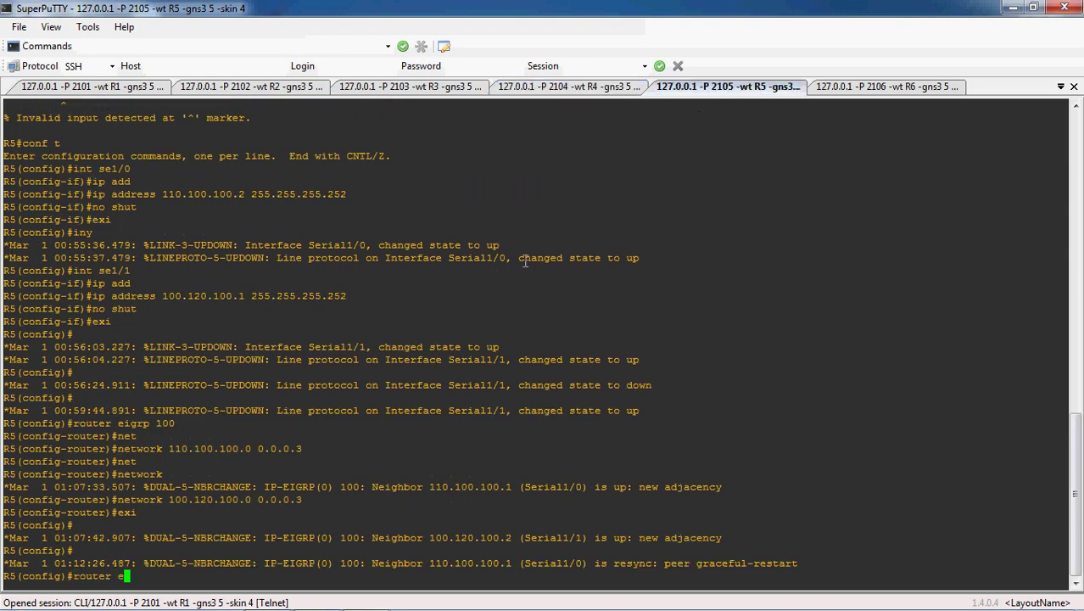
text(igrp 100)
key(Return)
text(no aut)
key(Return)
text(no auto-summary)
key(Return)
text(exi)
key(Return)
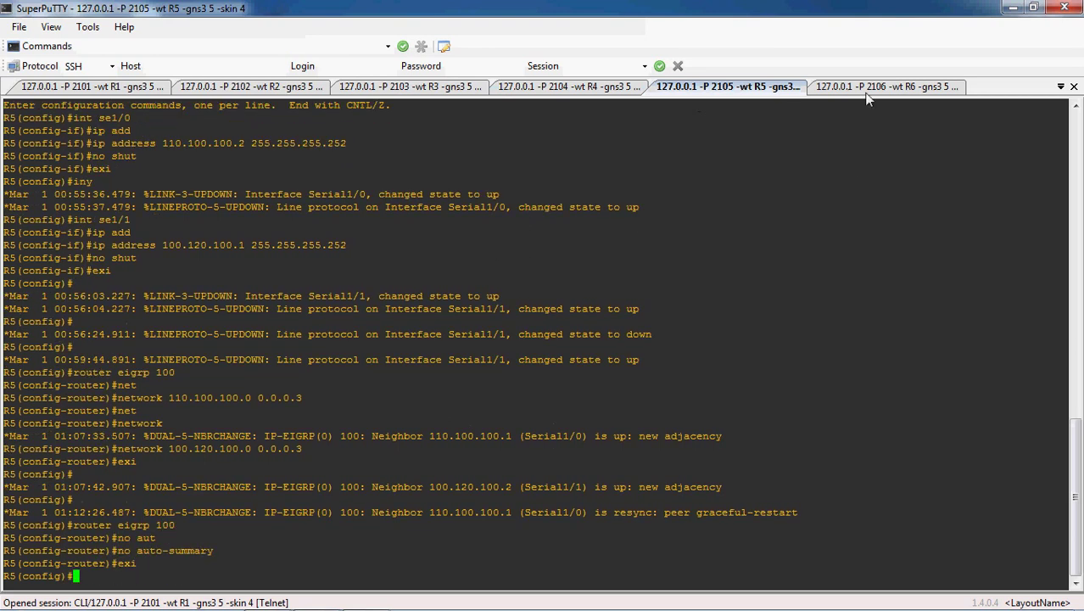
Step: Re-enter EIGRP 100 on R5 and issue no auto-summary a second time
text(router)
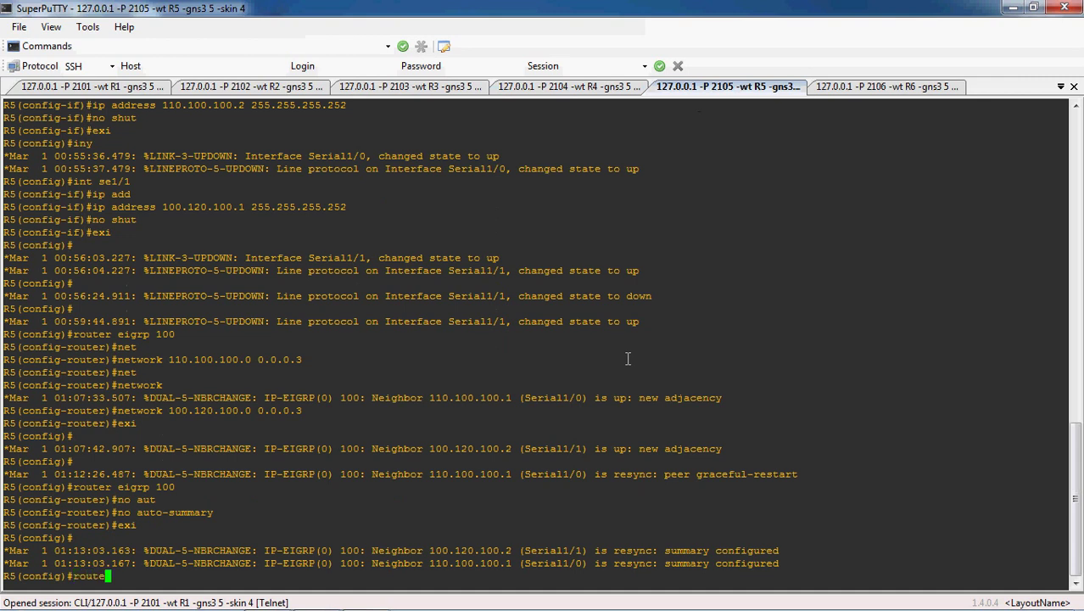
key(BackSpace)
key(BackSpace)
key(BackSpace)
text(eigrp 100)
key(Return)
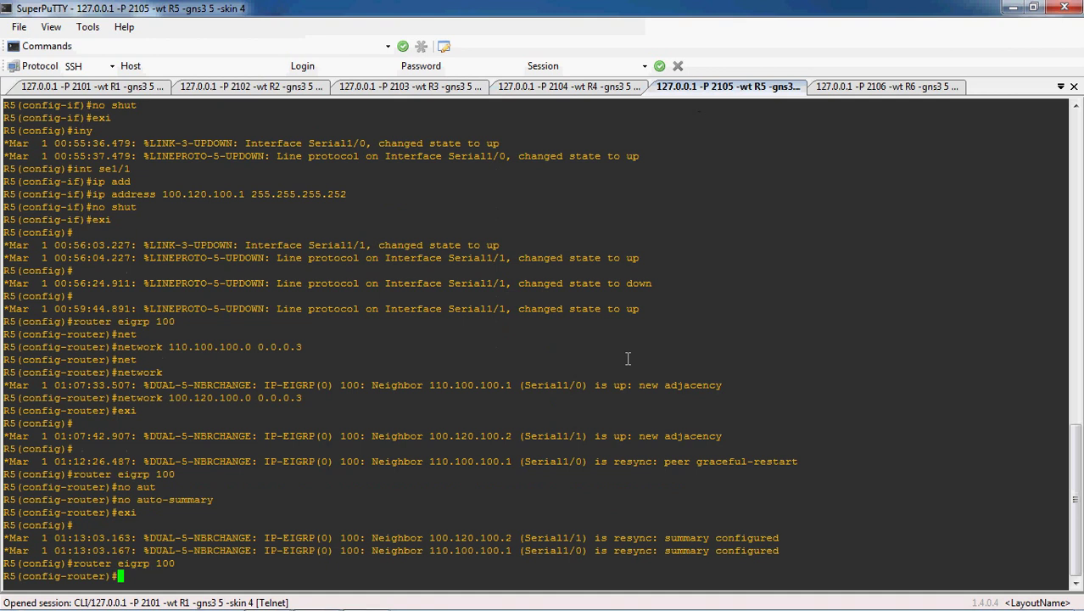
text(no aiu)
key(Tab)
key(BackSpace)
key(BackSpace)
key(BackSpace)
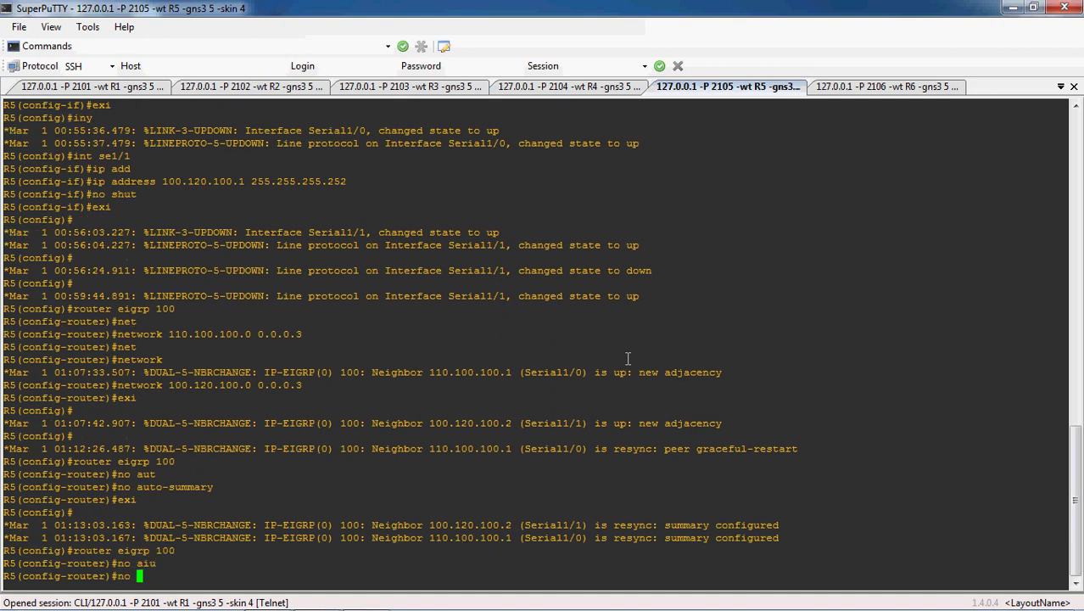
text(aut)
key(Tab)
key(Return)
text(exi)
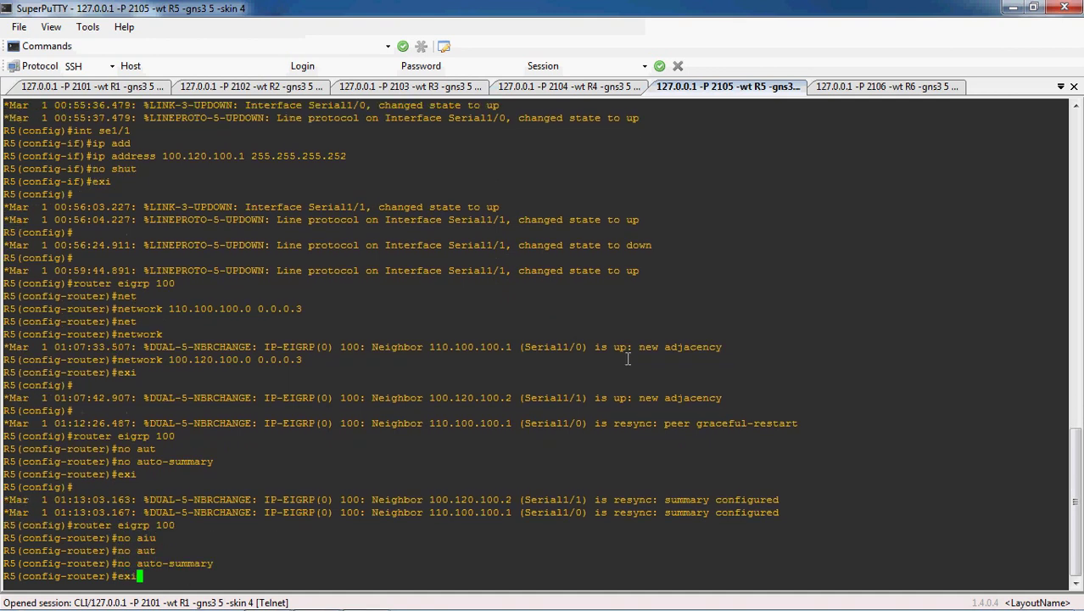